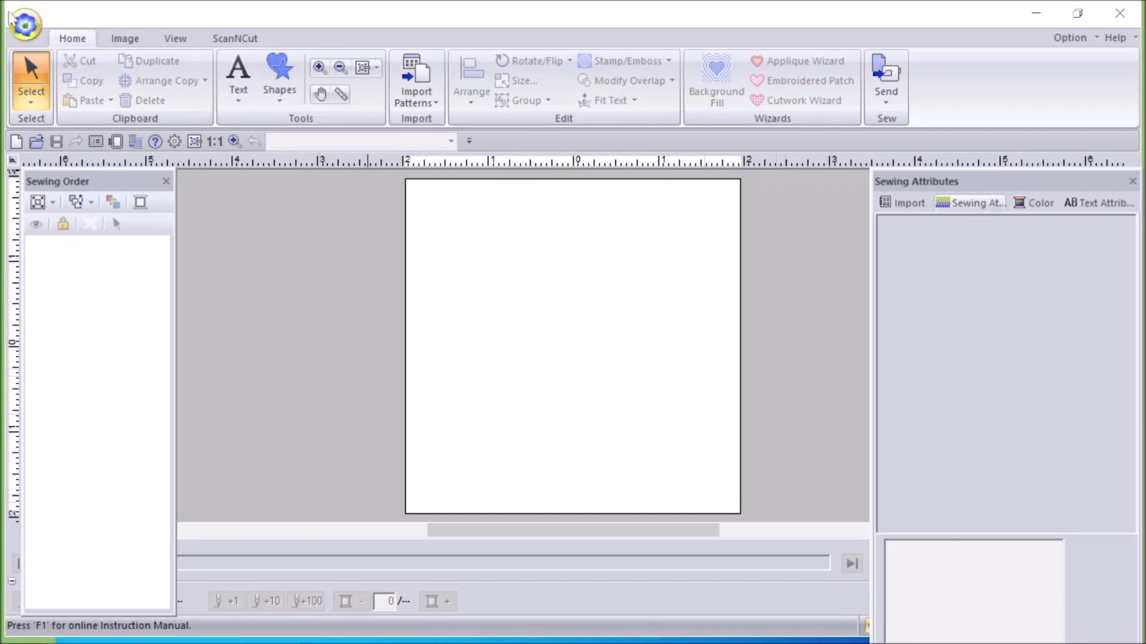
Start opening an embroidery design and go into the PE-DESIGN 11 folder.
{"action": "left_click", "coordinate": [22, 25]}
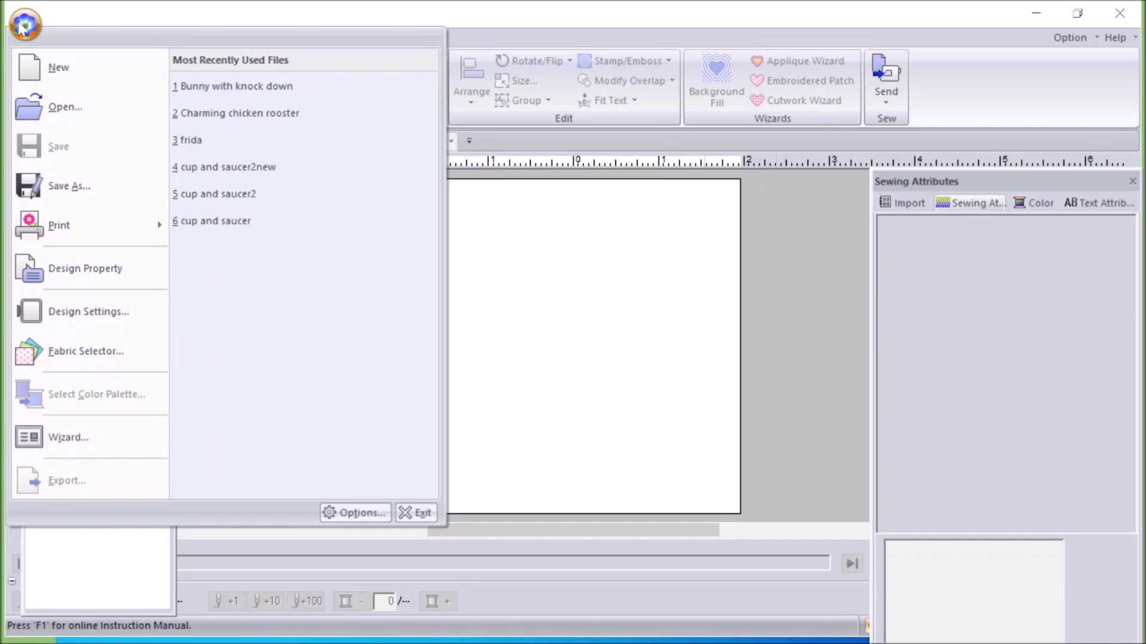
{"action": "left_click", "coordinate": [53, 107]}
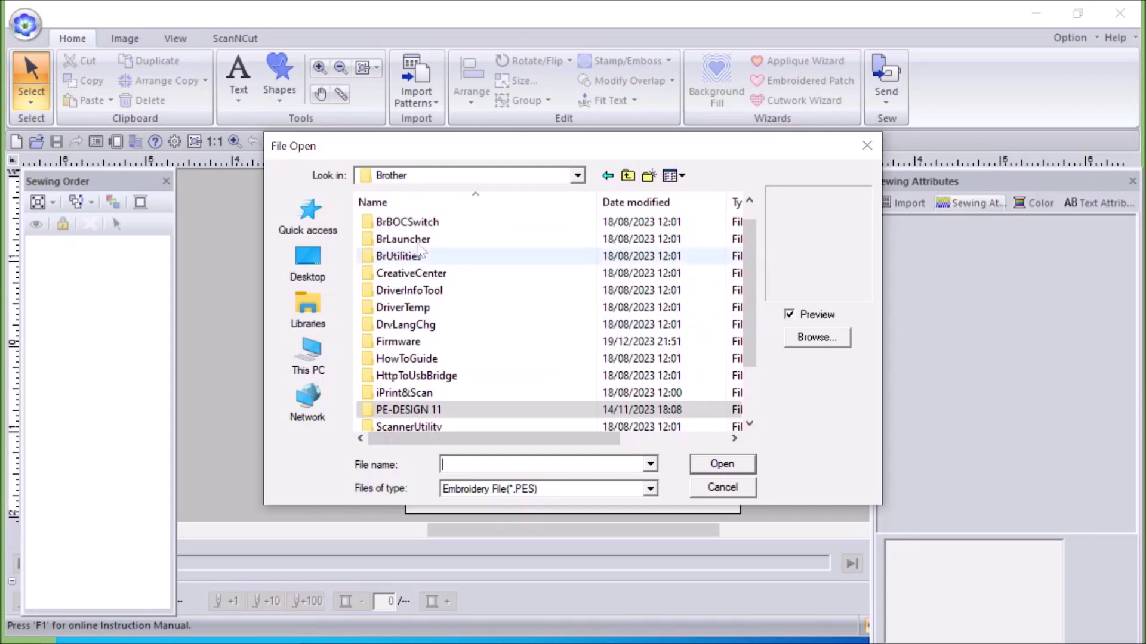
{"action": "double_click", "coordinate": [408, 410]}
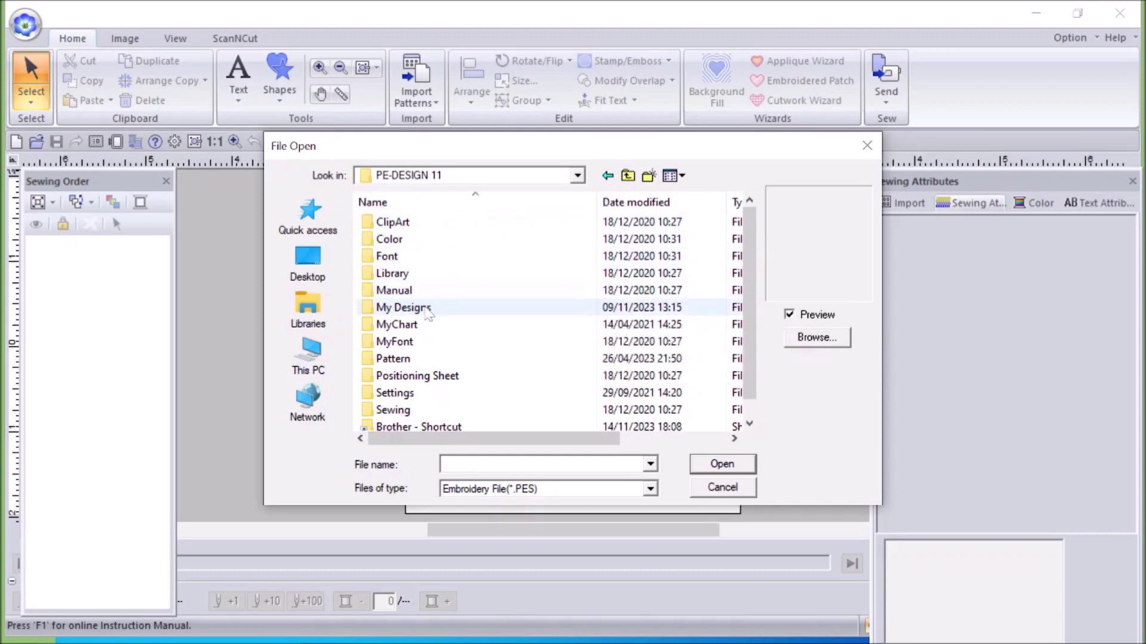
{"action": "mouse_move", "coordinate": [418, 227]}
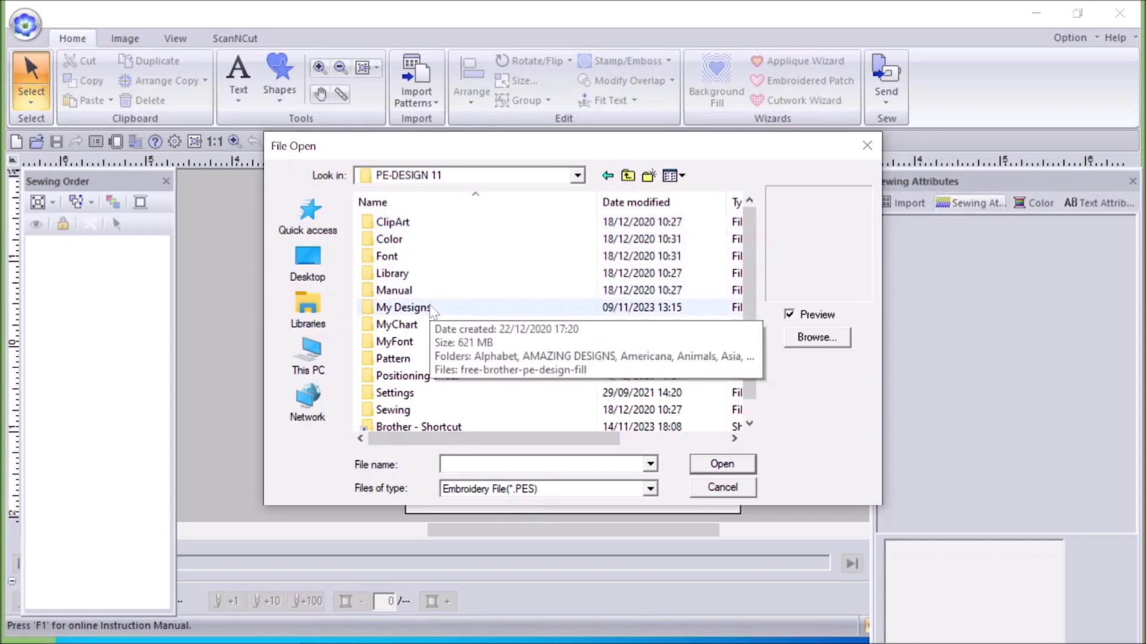
{"action": "right_click", "coordinate": [456, 282]}
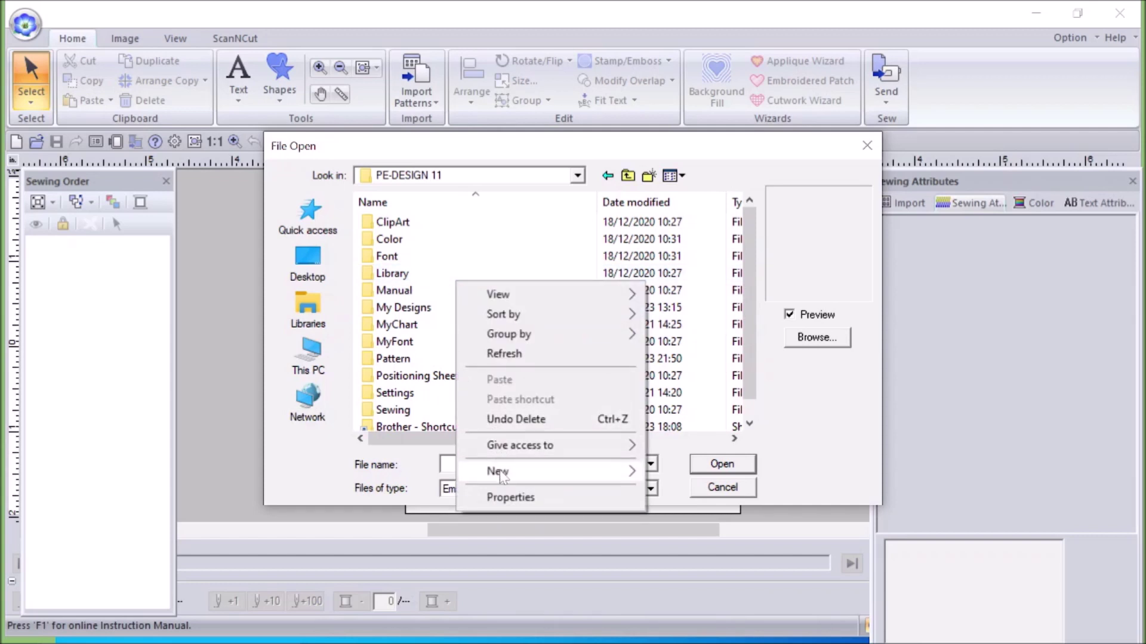
{"action": "mouse_move", "coordinate": [500, 474]}
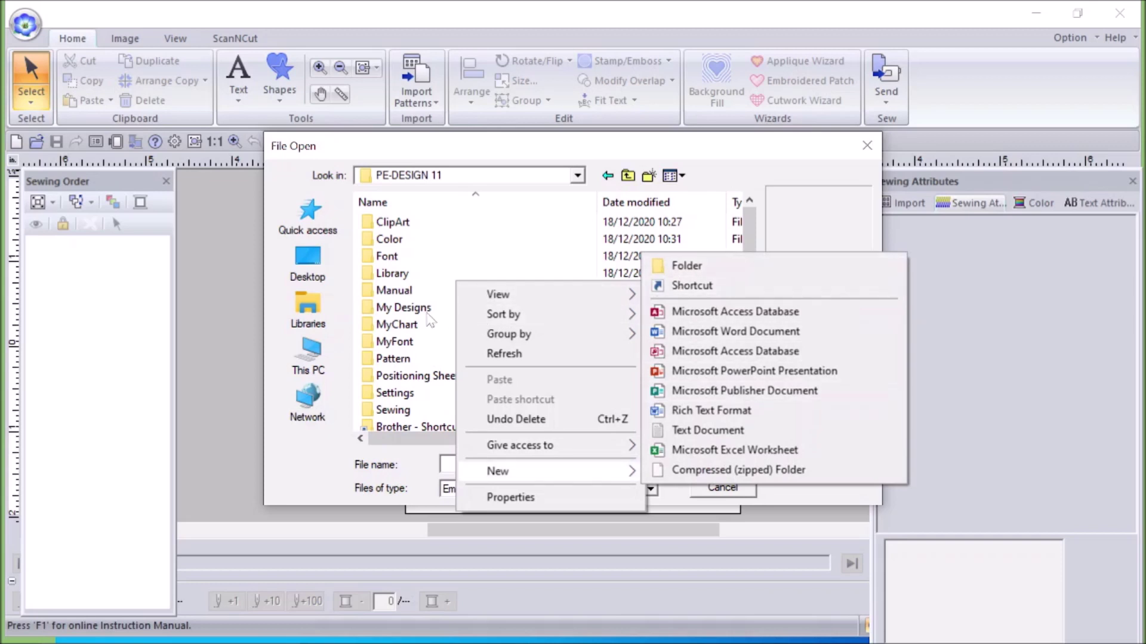
{"action": "left_click", "coordinate": [449, 262]}
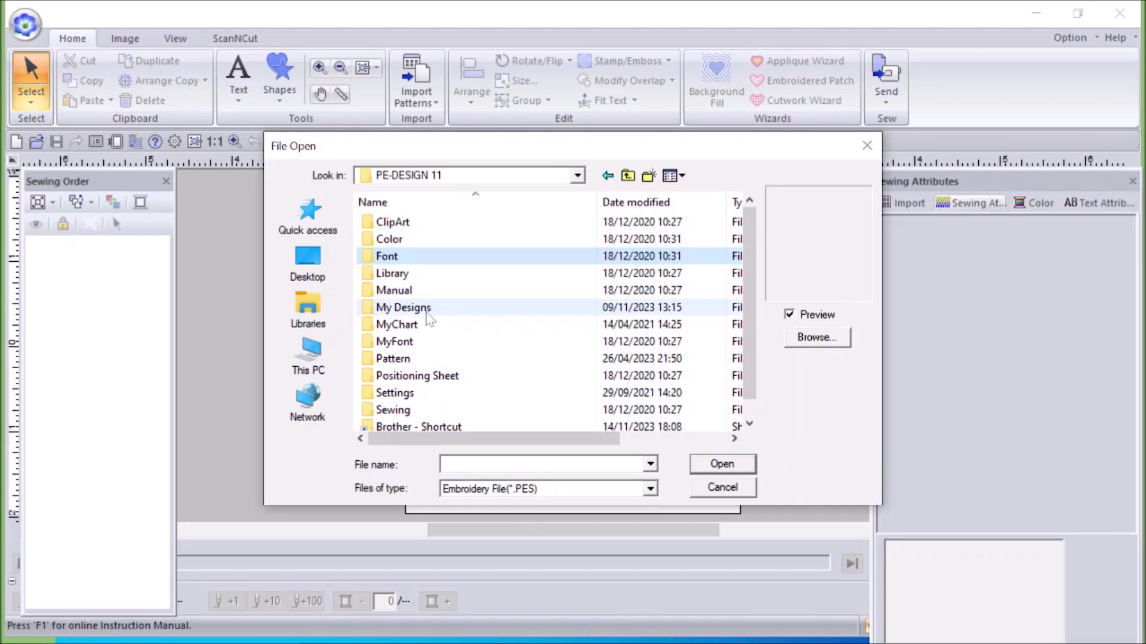
Open the My Designs folder and look through its design category folders.
{"action": "mouse_move", "coordinate": [428, 321]}
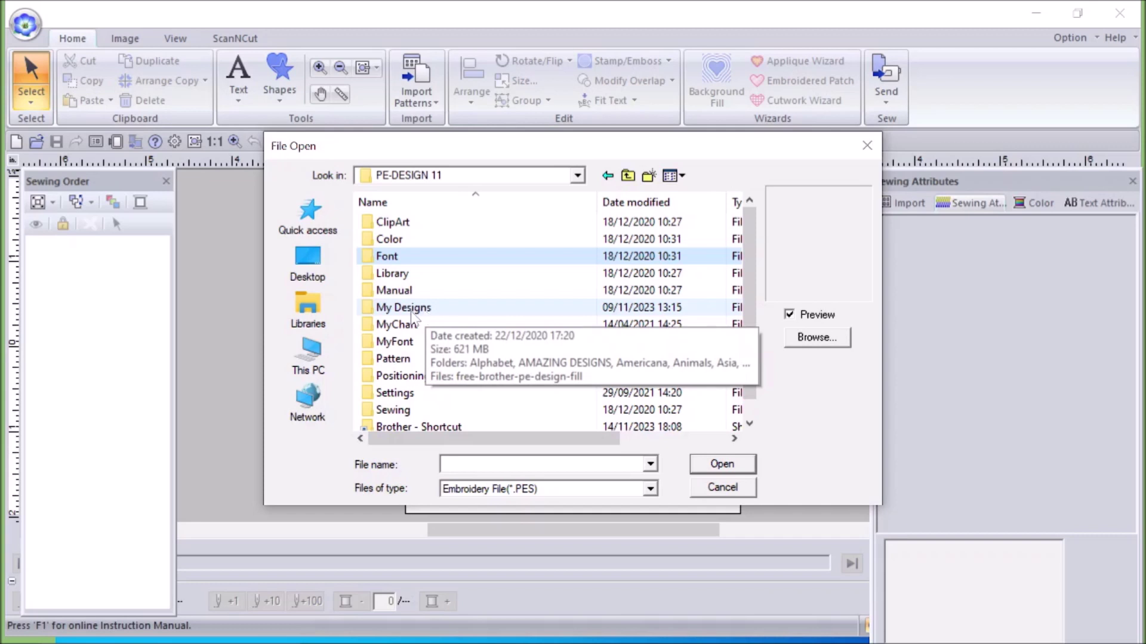
{"action": "double_click", "coordinate": [412, 312]}
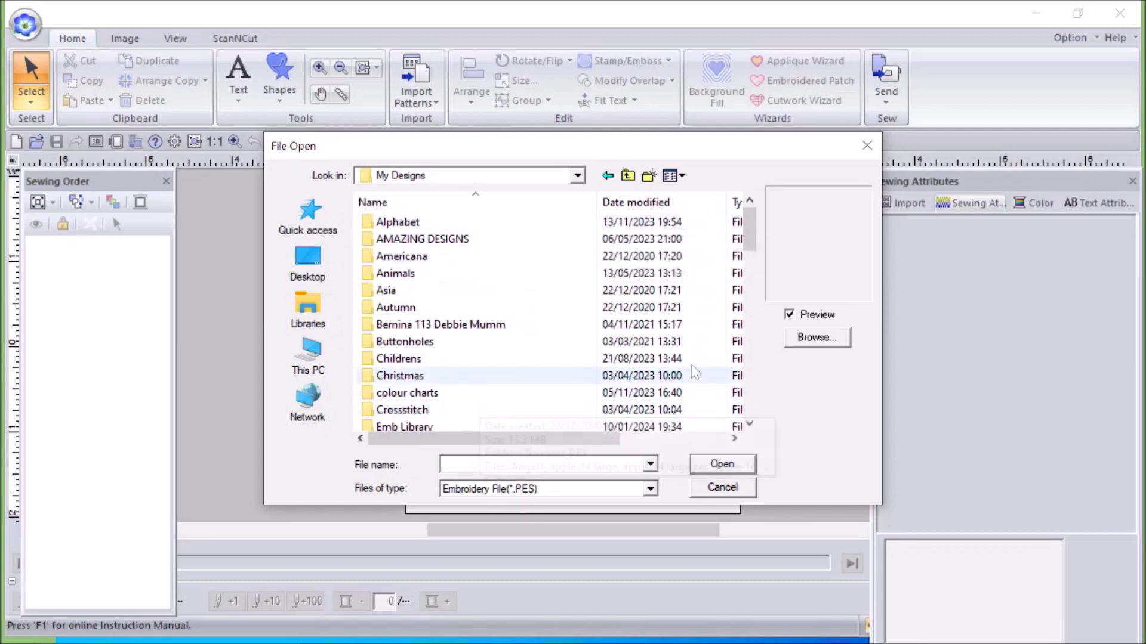
{"action": "mouse_move", "coordinate": [753, 244]}
{"action": "left_mouse_down"}
{"action": "mouse_move", "coordinate": [764, 413]}
{"action": "mouse_move", "coordinate": [757, 237]}
{"action": "left_mouse_up"}
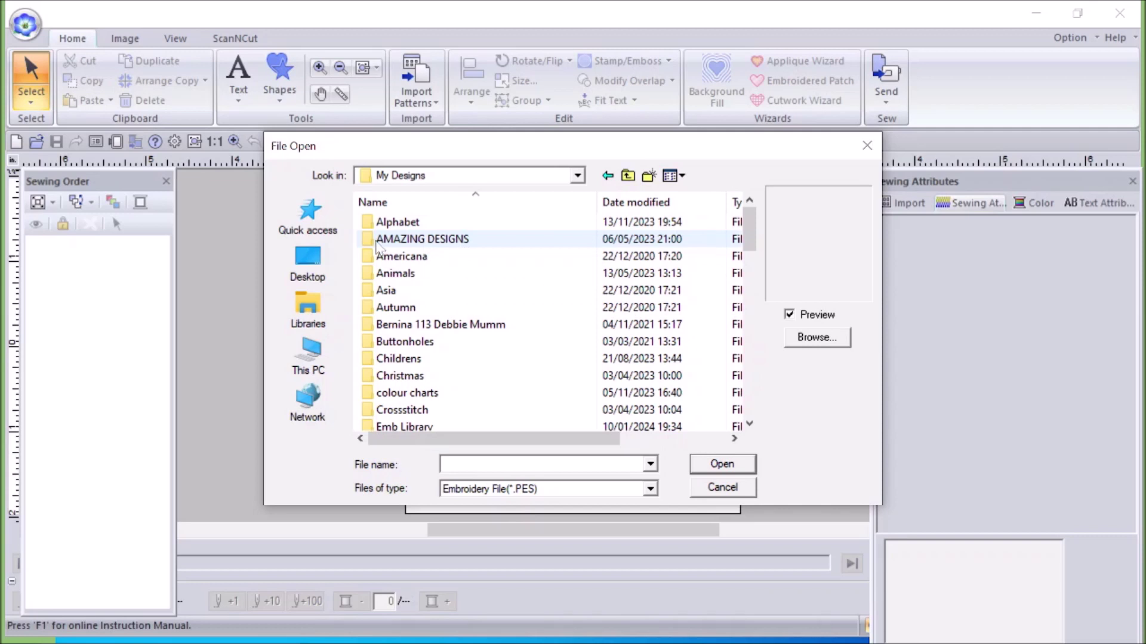
{"action": "scroll", "coordinate": [442, 246], "scroll_direction": "down", "scroll_amount": 1}
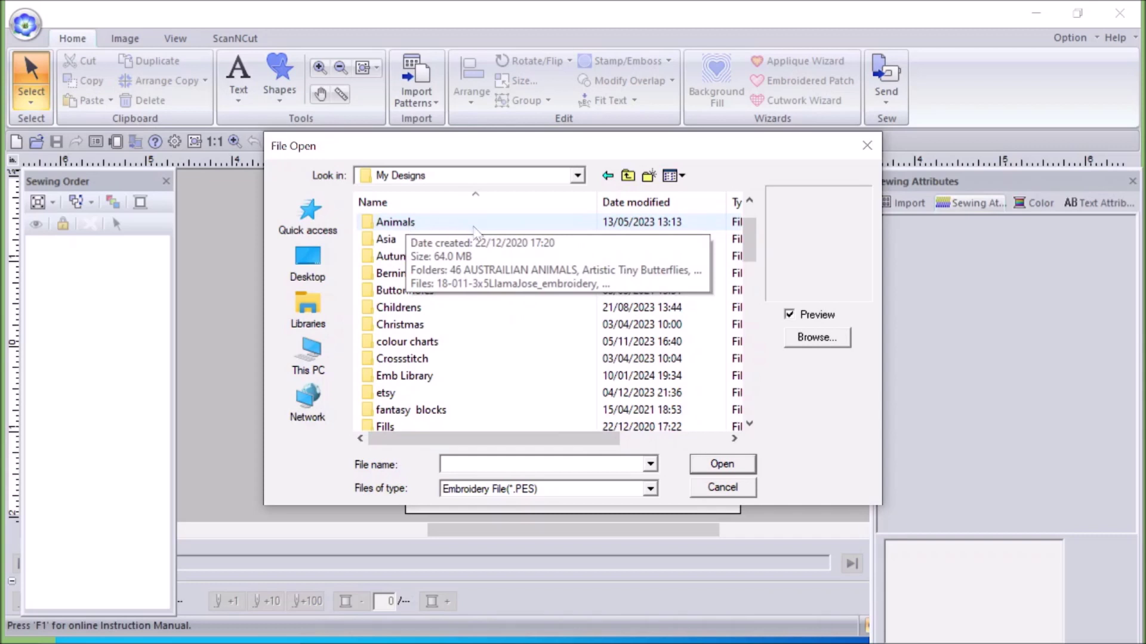
Look through the design subfolders inside the Animals folder.
{"action": "double_click", "coordinate": [394, 227]}
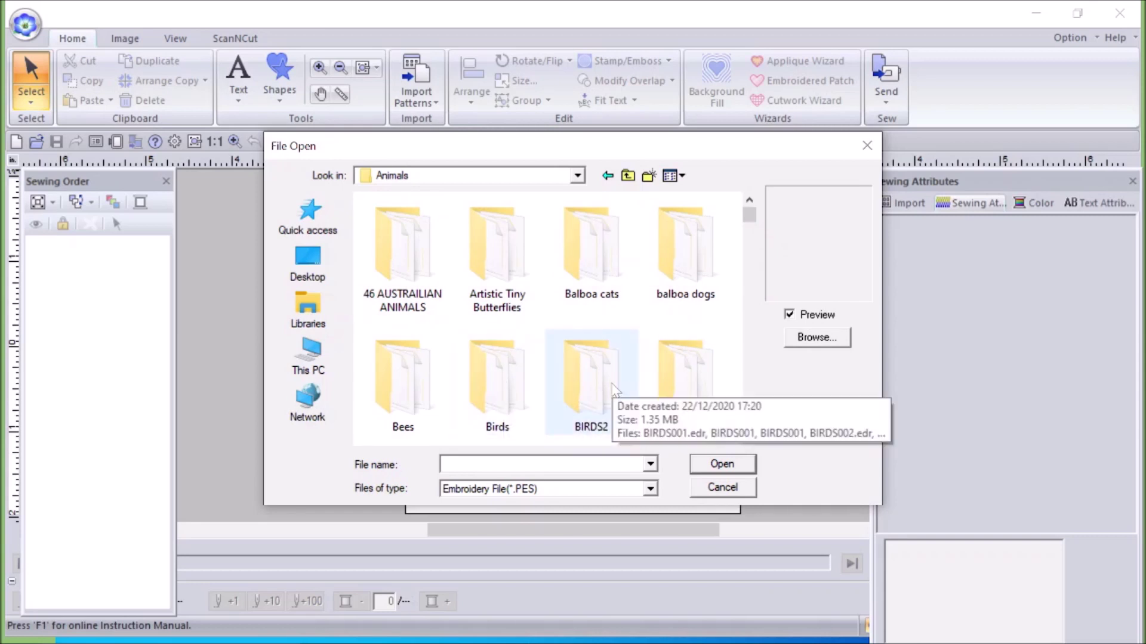
{"action": "scroll", "coordinate": [686, 239], "scroll_direction": "down", "scroll_amount": 5}
{"action": "scroll", "coordinate": [537, 257], "scroll_direction": "up", "scroll_amount": 5}
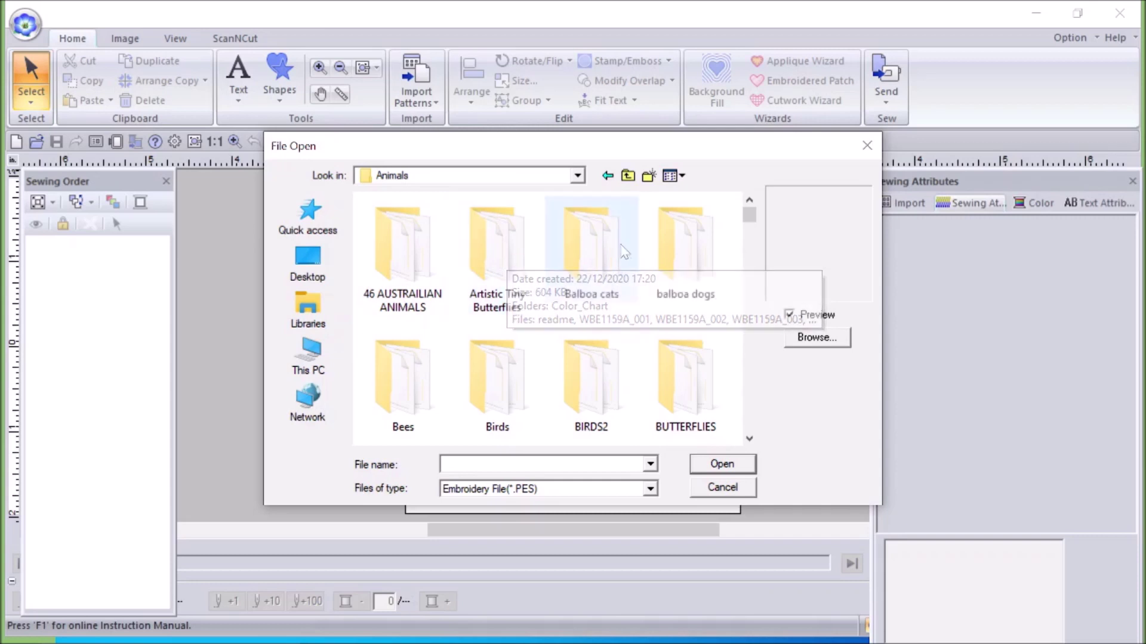
Return to the My Designs folder and open its Emb Library subfolder.
{"action": "left_click", "coordinate": [628, 176]}
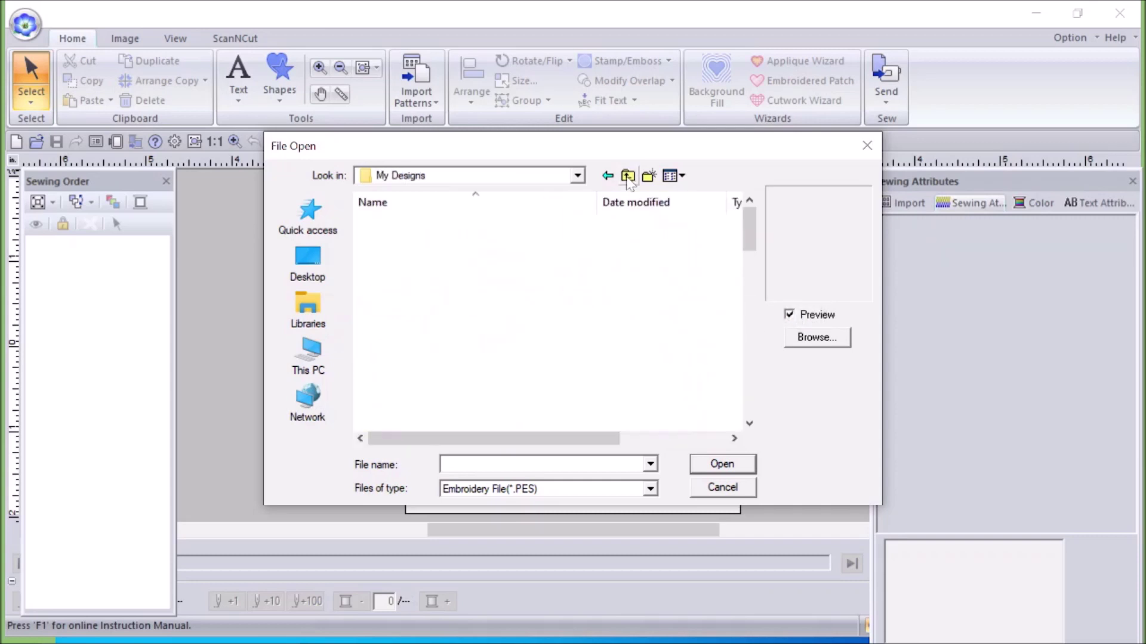
{"action": "scroll", "coordinate": [499, 248], "scroll_direction": "down", "scroll_amount": 1}
{"action": "scroll", "coordinate": [500, 257], "scroll_direction": "down", "scroll_amount": 1}
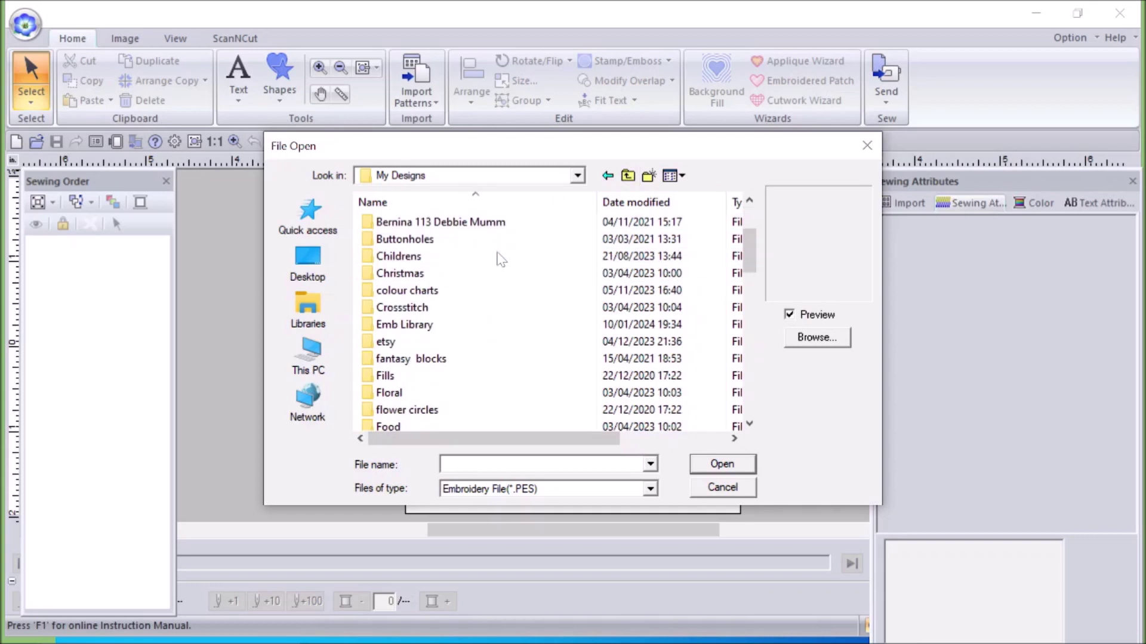
{"action": "scroll", "coordinate": [500, 258], "scroll_direction": "down", "scroll_amount": 2}
{"action": "scroll", "coordinate": [501, 260], "scroll_direction": "down", "scroll_amount": 1}
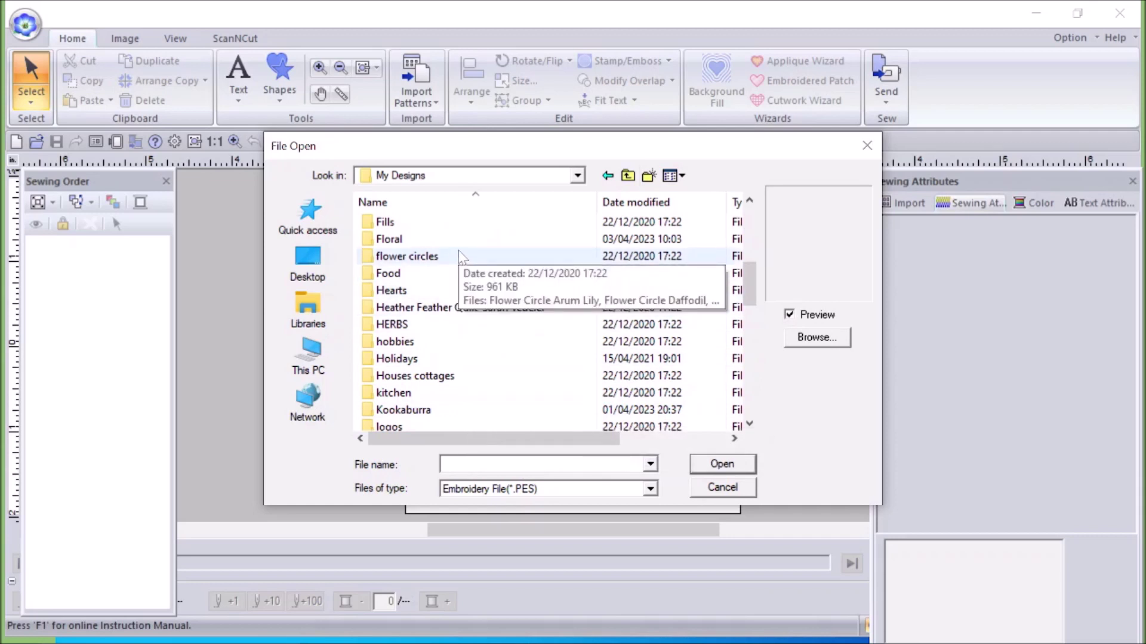
{"action": "scroll", "coordinate": [460, 258], "scroll_direction": "up", "scroll_amount": 1}
{"action": "scroll", "coordinate": [460, 257], "scroll_direction": "up", "scroll_amount": 1}
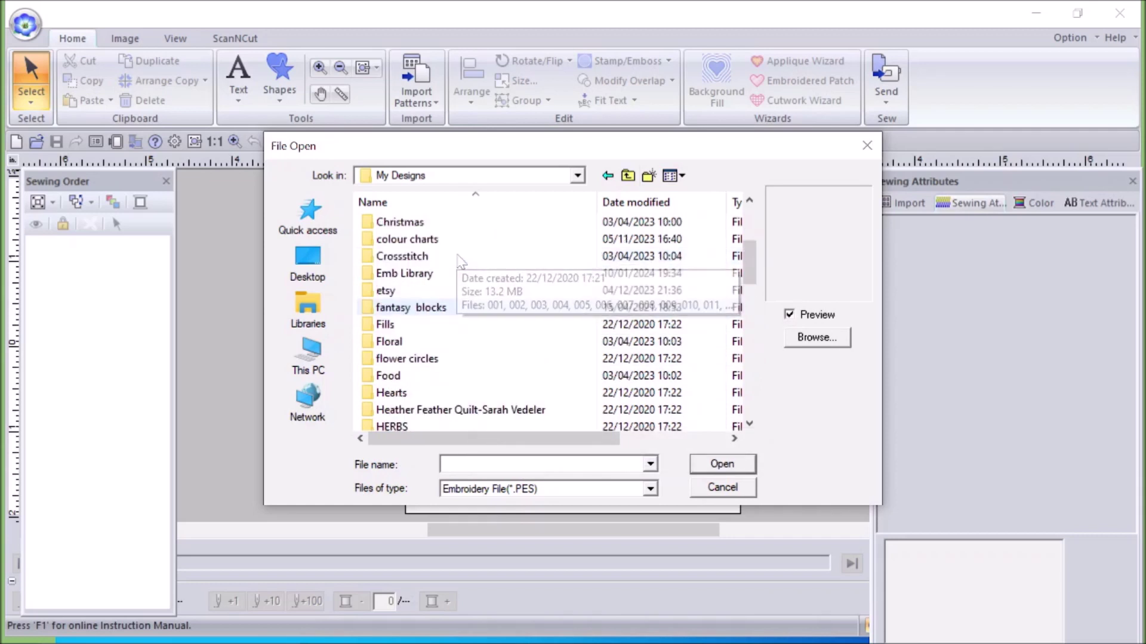
{"action": "double_click", "coordinate": [419, 276]}
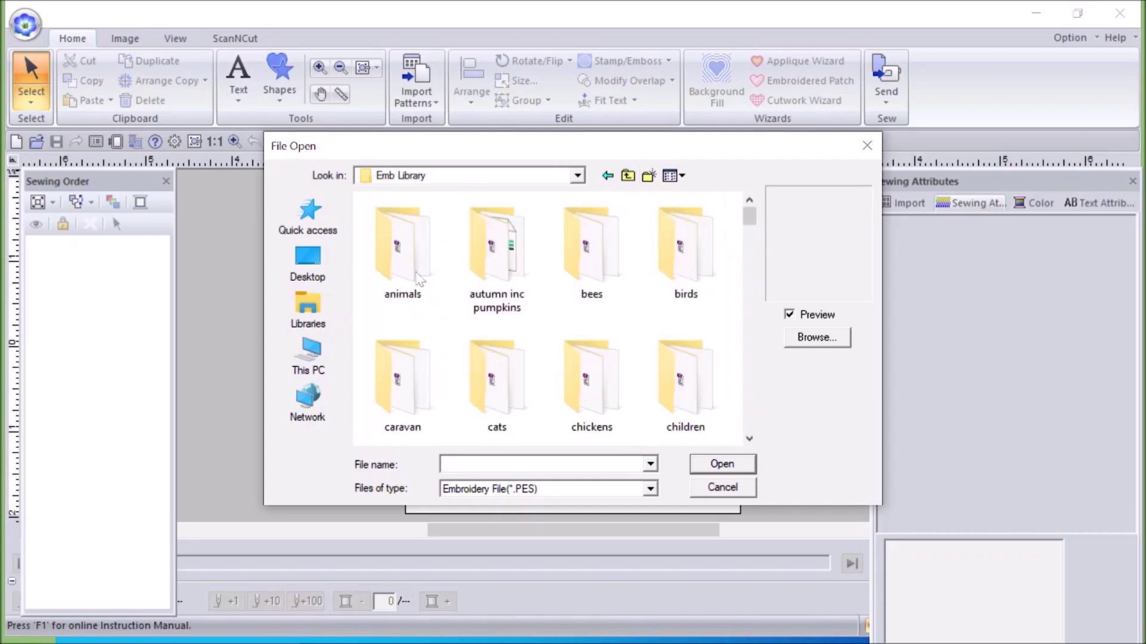
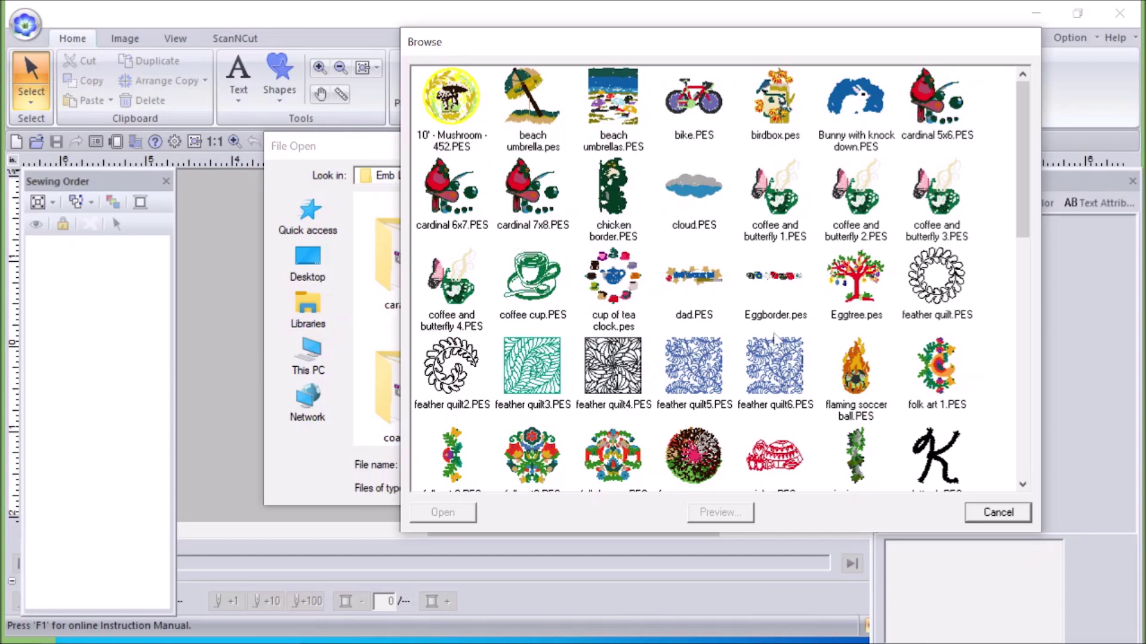
Browse the design thumbnails and open Bunny with knock down.PES.
{"action": "left_click", "coordinate": [1022, 484]}
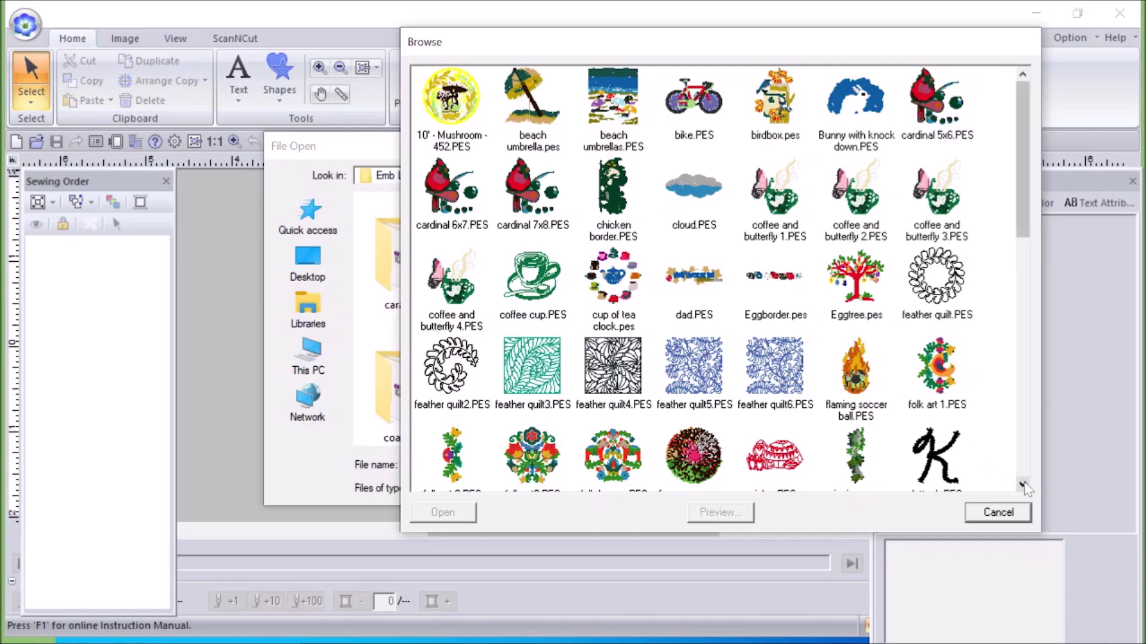
{"action": "left_click", "coordinate": [1022, 486]}
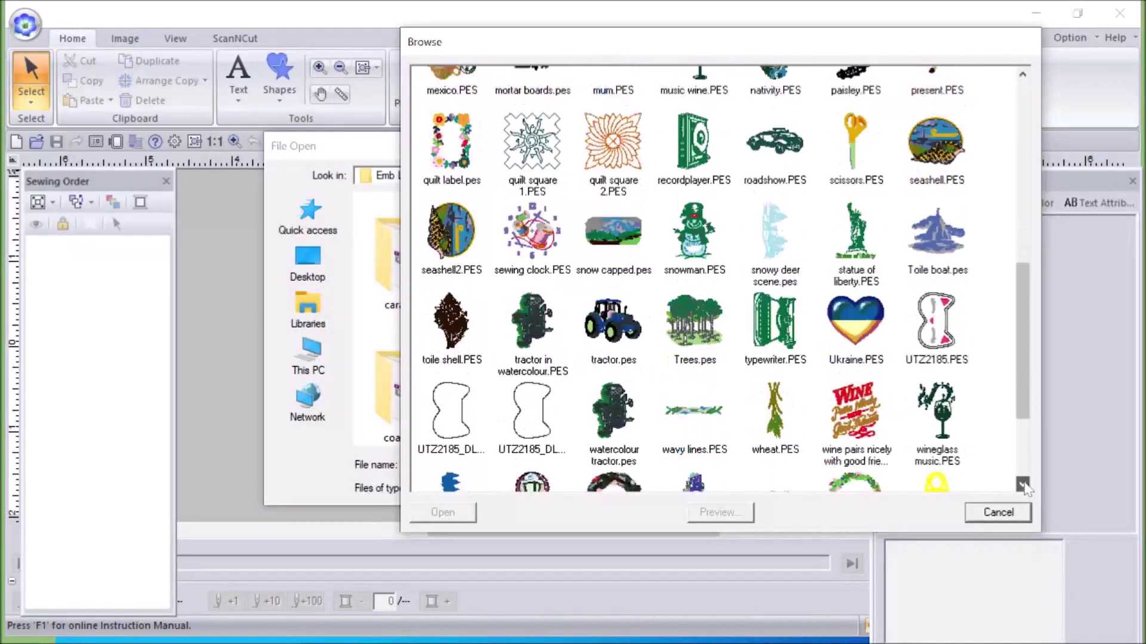
{"action": "left_click_drag", "start_coordinate": [1020, 440], "coordinate": [1007, 162]}
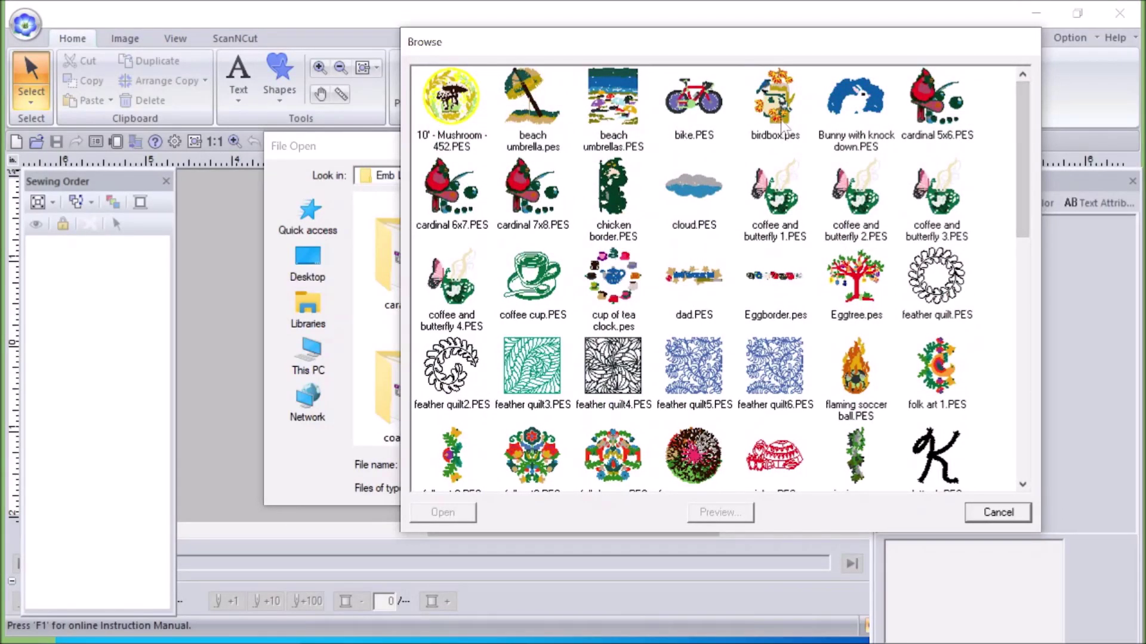
{"action": "double_click", "coordinate": [860, 114]}
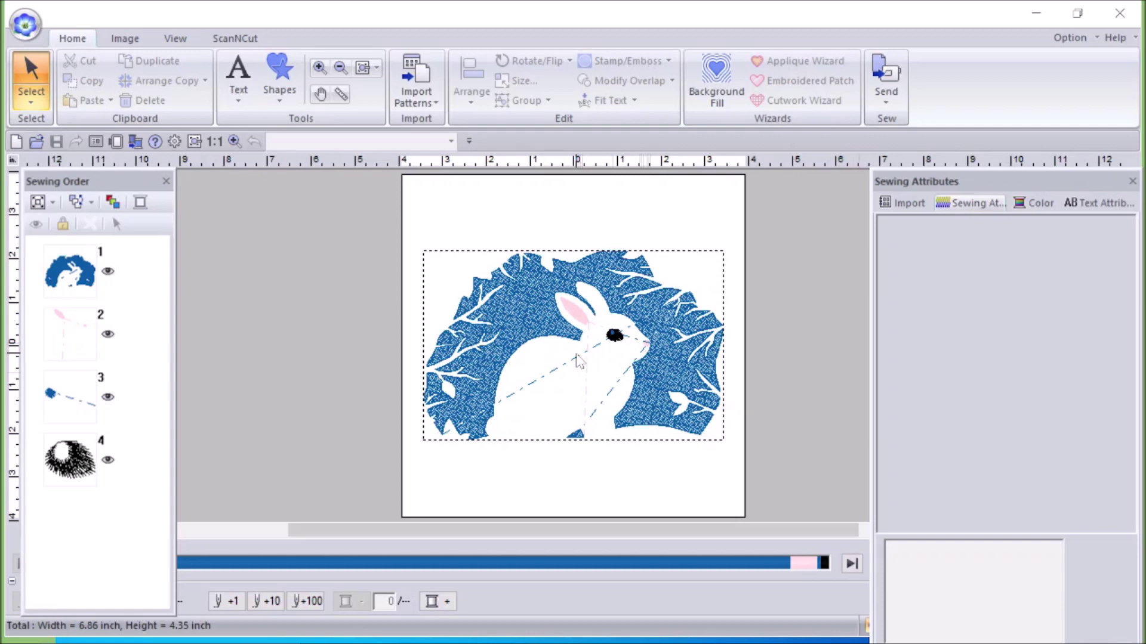
Switch to the File Explorer window showing USB Drive (F:) and close it.
{"action": "key", "text": "alt+Tab"}
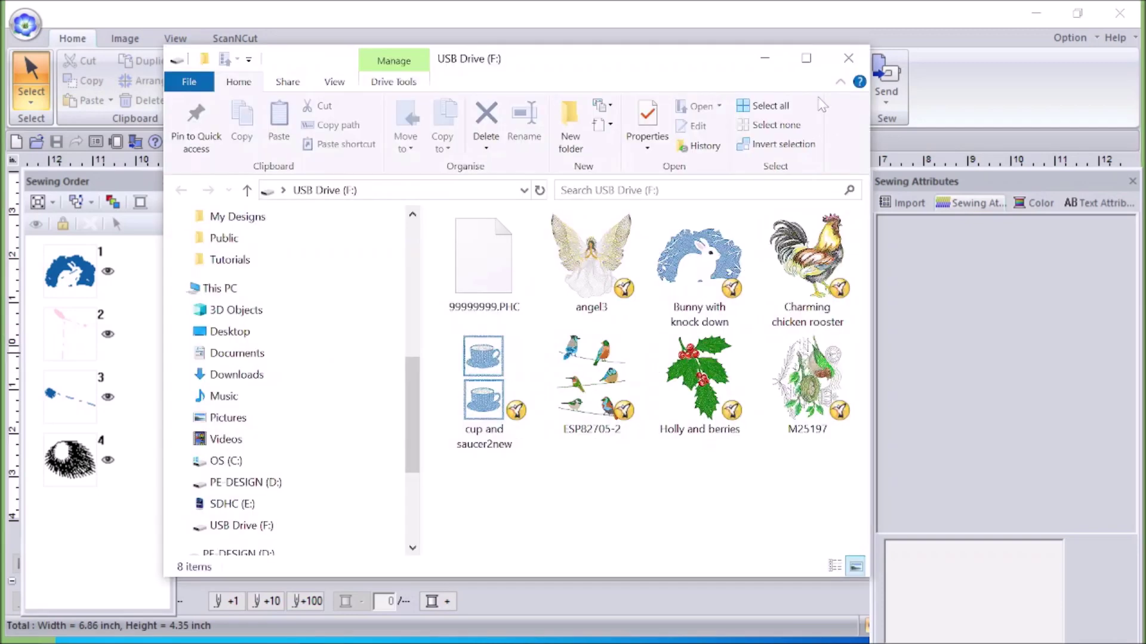
{"action": "left_click", "coordinate": [847, 55]}
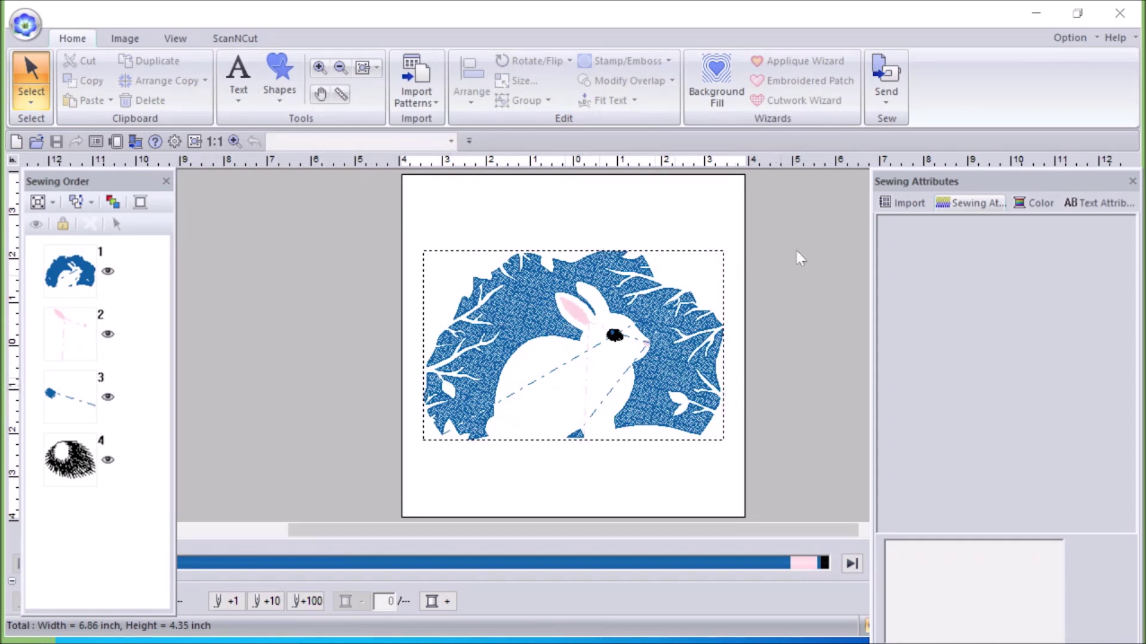
Check which USB media drives are offered for sending the embroidery design.
{"action": "left_click", "coordinate": [886, 94]}
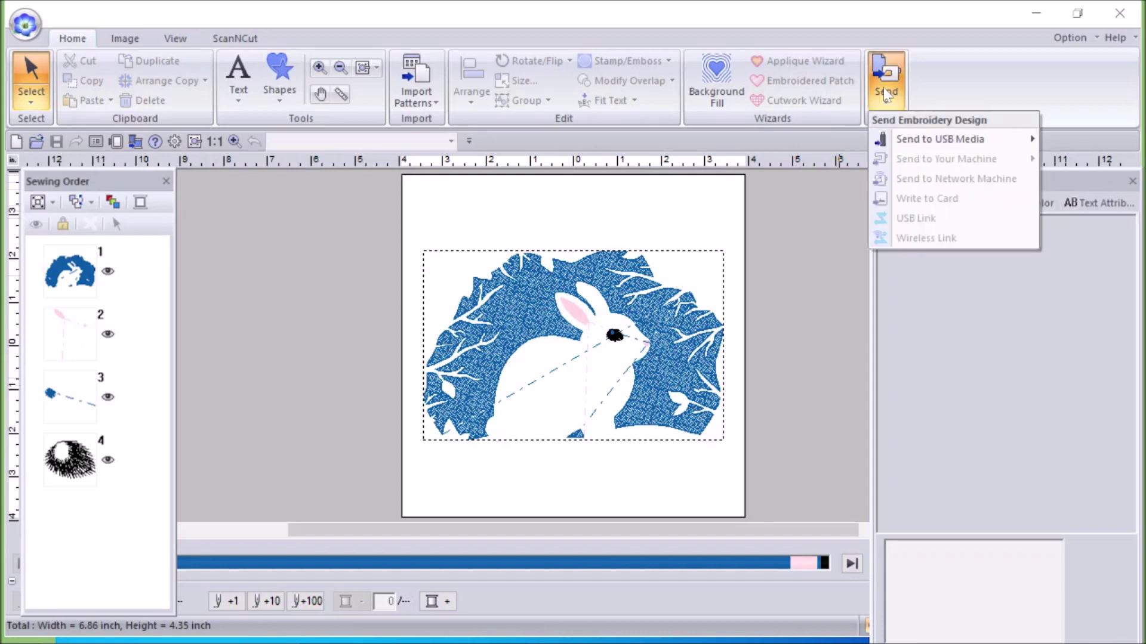
{"action": "mouse_move", "coordinate": [921, 145]}
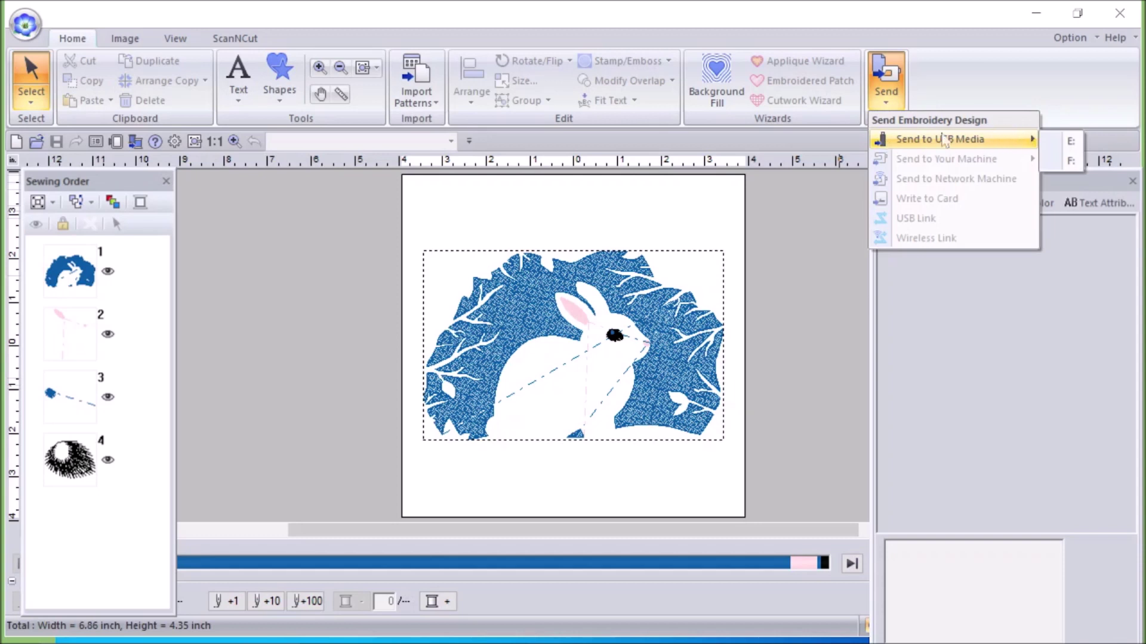
{"action": "left_click", "coordinate": [822, 237]}
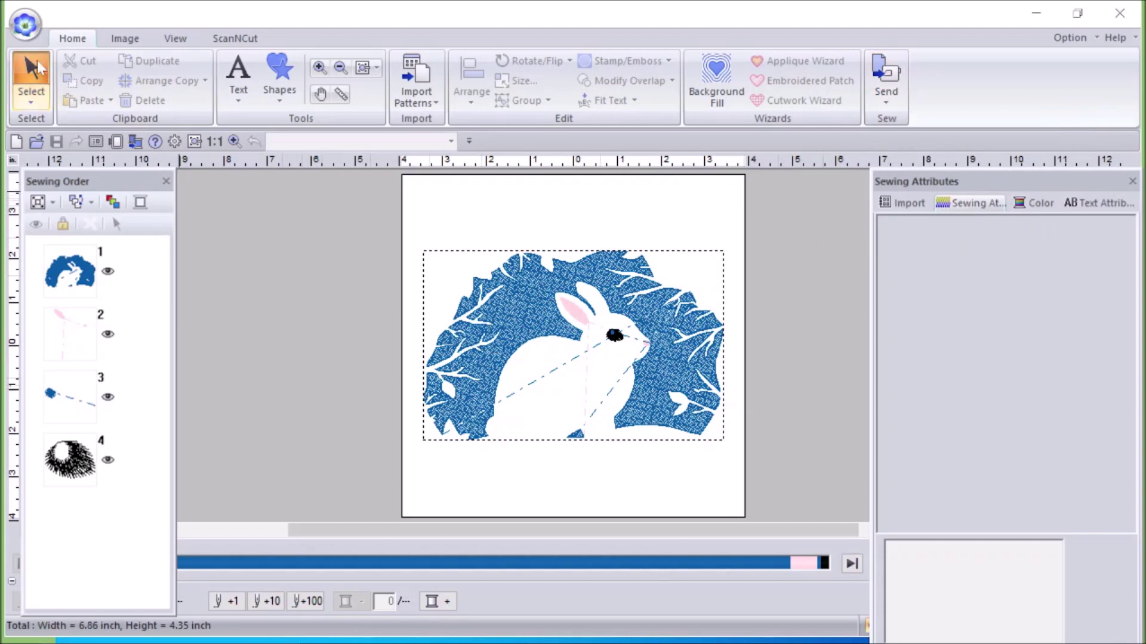
Try to save a copy of the Bunny with knock down design as a PES file on USB Drive (F:).
{"action": "left_click", "coordinate": [25, 25]}
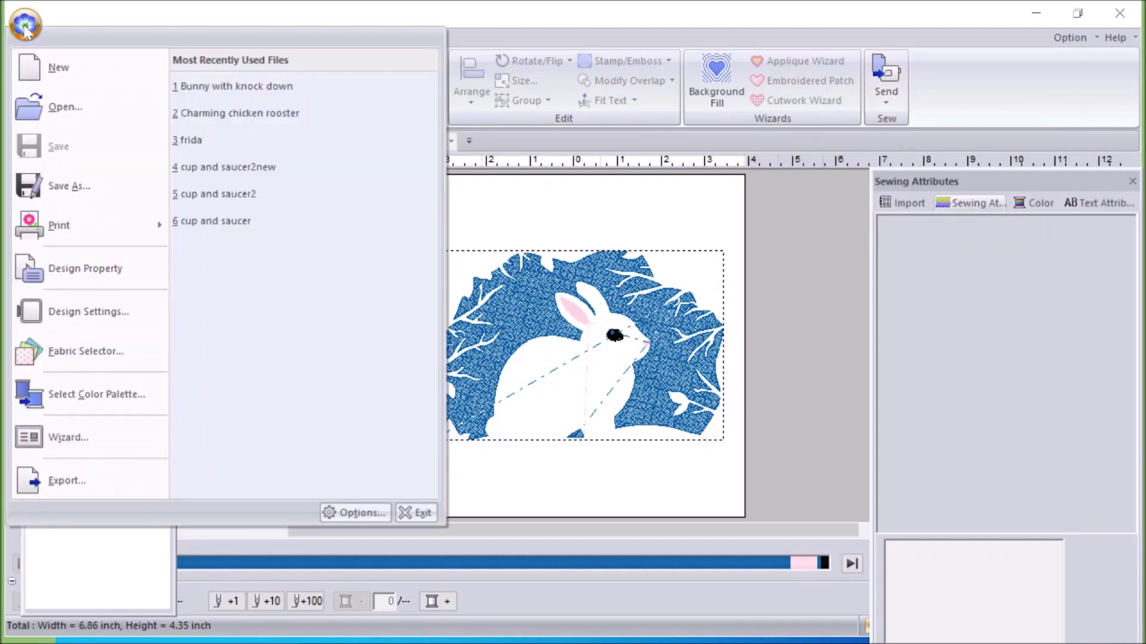
{"action": "left_click", "coordinate": [66, 187]}
{"action": "left_click", "coordinate": [639, 175]}
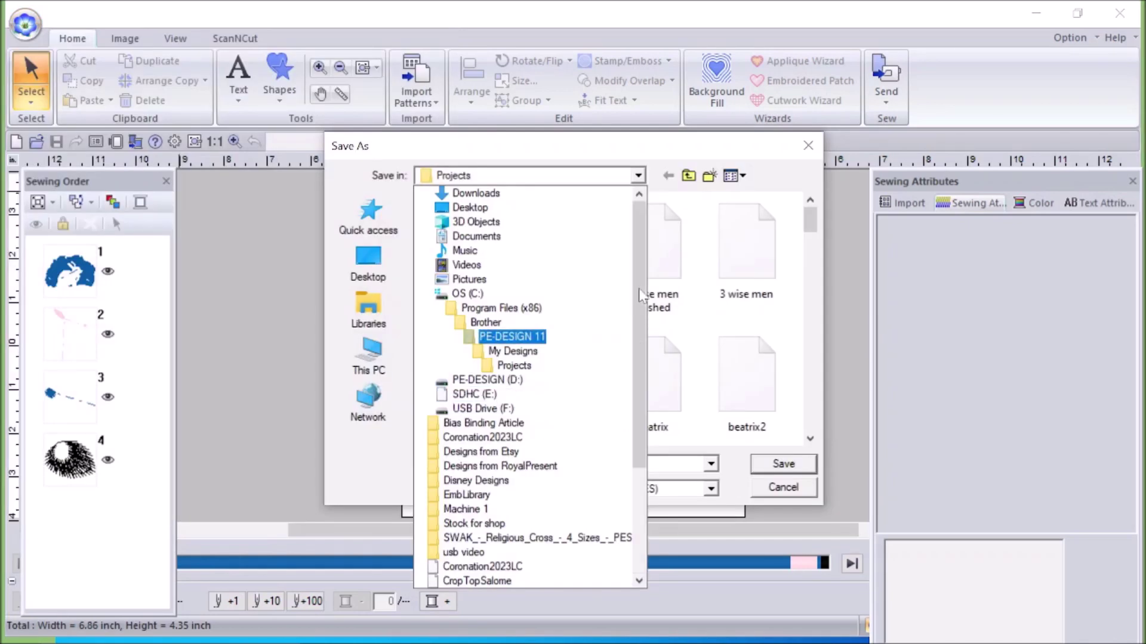
{"action": "scroll", "coordinate": [641, 294], "scroll_direction": "up", "scroll_amount": 4}
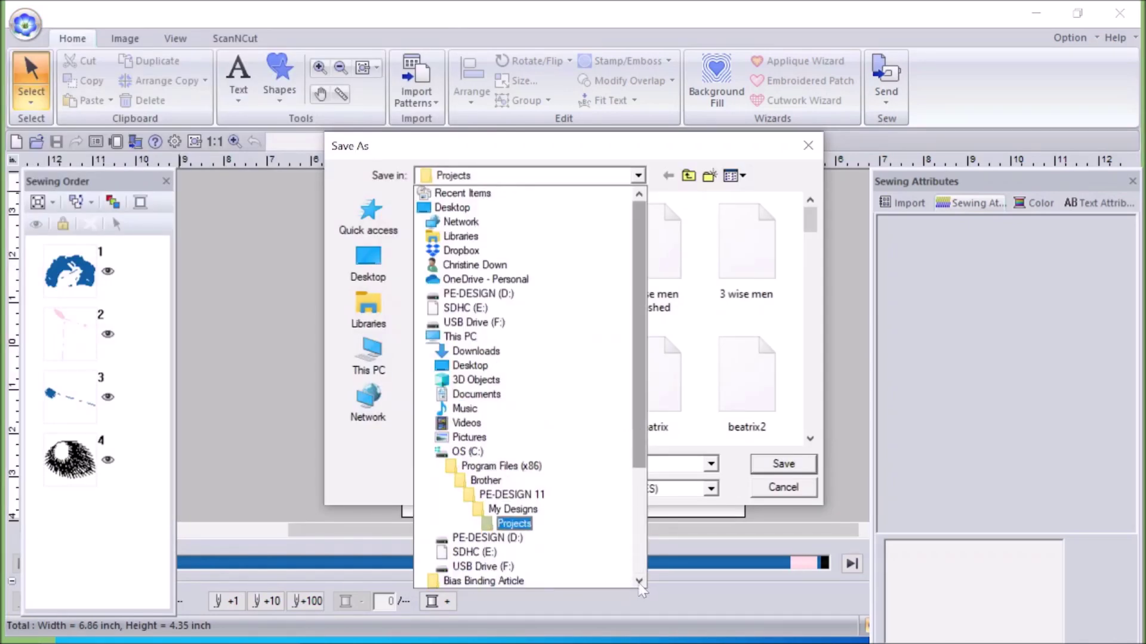
{"action": "scroll", "coordinate": [641, 581], "scroll_direction": "down", "scroll_amount": 4}
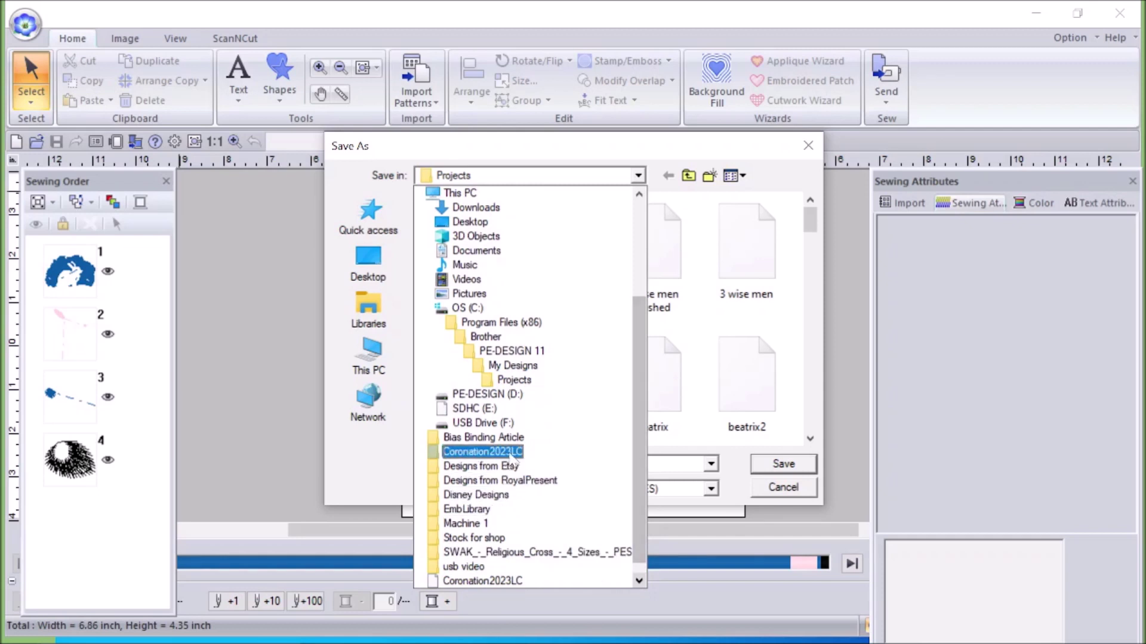
{"action": "left_click", "coordinate": [490, 427]}
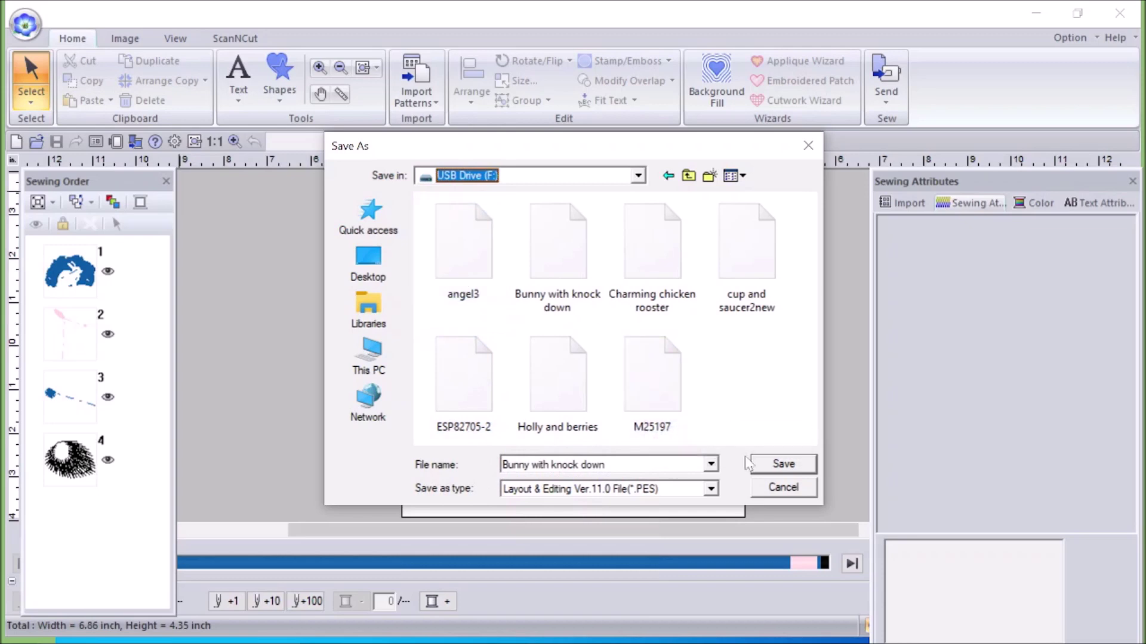
{"action": "left_click", "coordinate": [779, 487]}
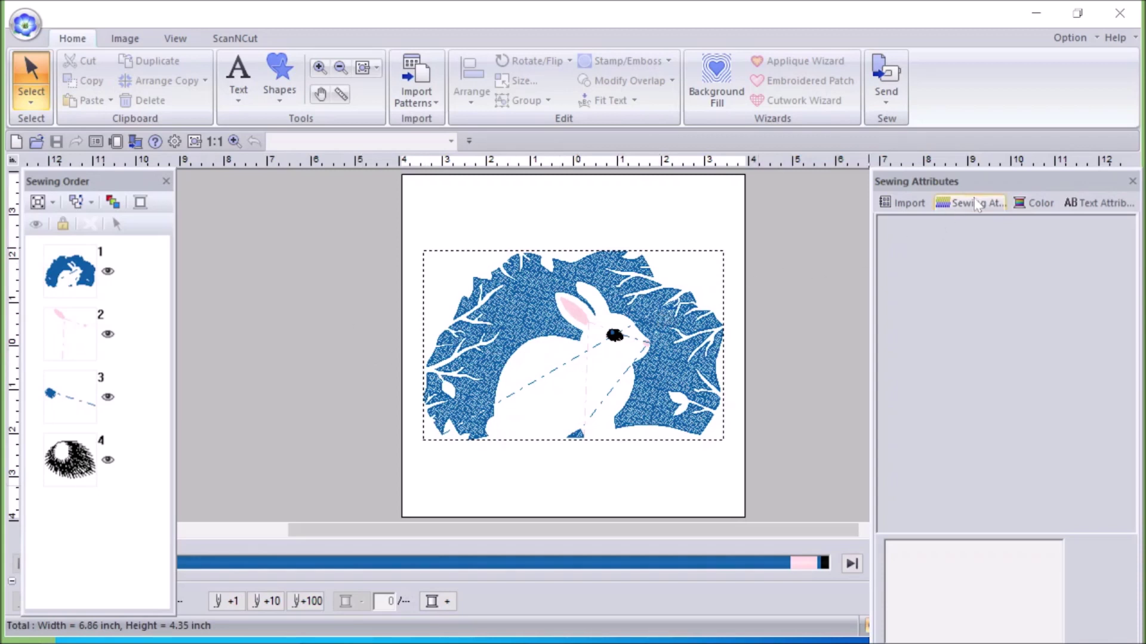
Close the embroidery software to return to the desktop.
{"action": "left_click", "coordinate": [1131, 18]}
{"action": "mouse_move", "coordinate": [358, 642]}
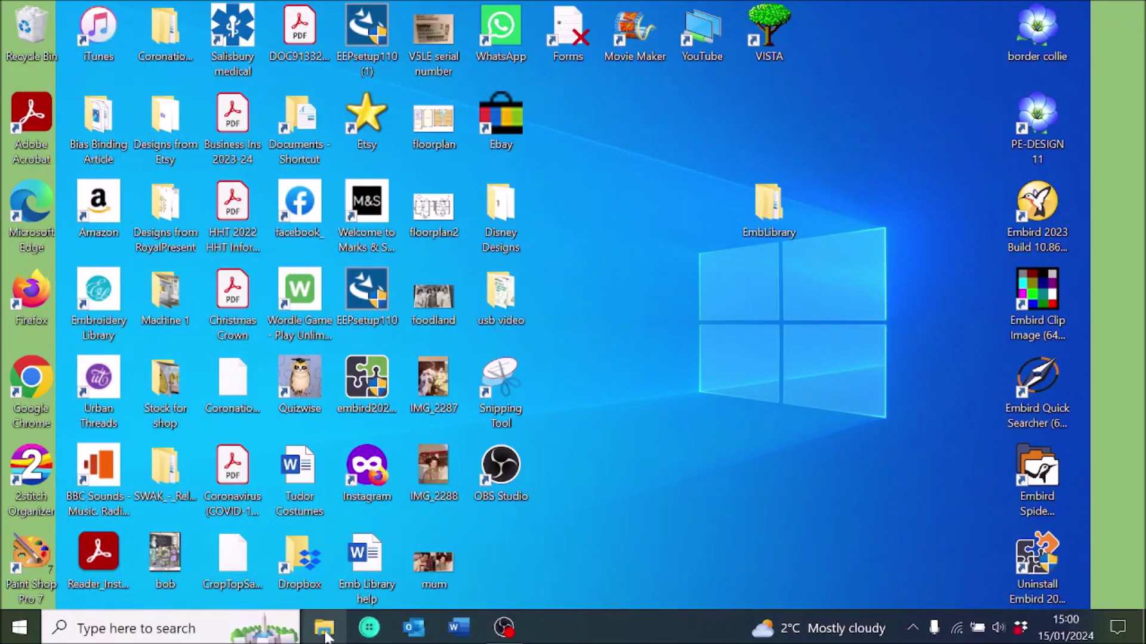
Open USB Drive (F:) in File Explorer, check for the Bunny with knock down design, and close the window.
{"action": "left_click", "coordinate": [326, 636]}
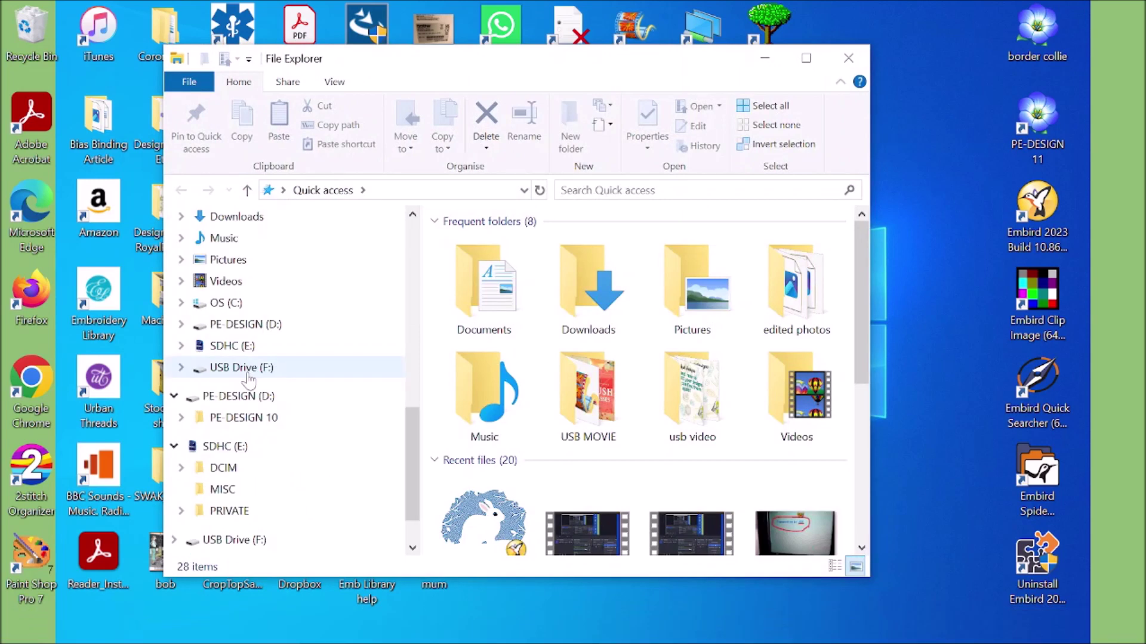
{"action": "left_click", "coordinate": [248, 375]}
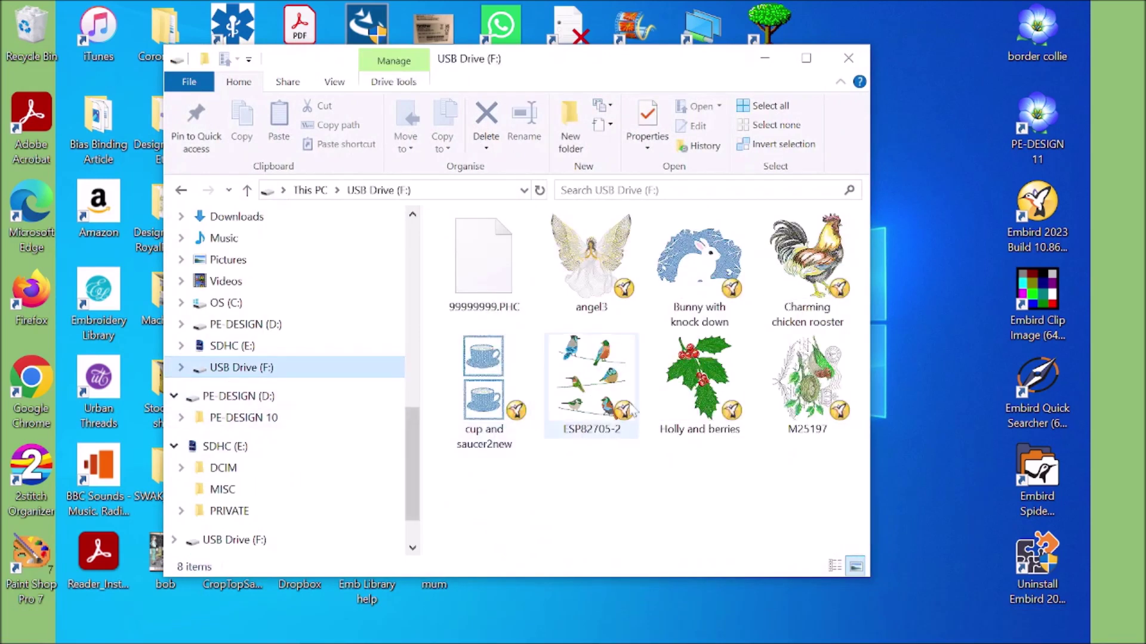
{"action": "mouse_move", "coordinate": [712, 271]}
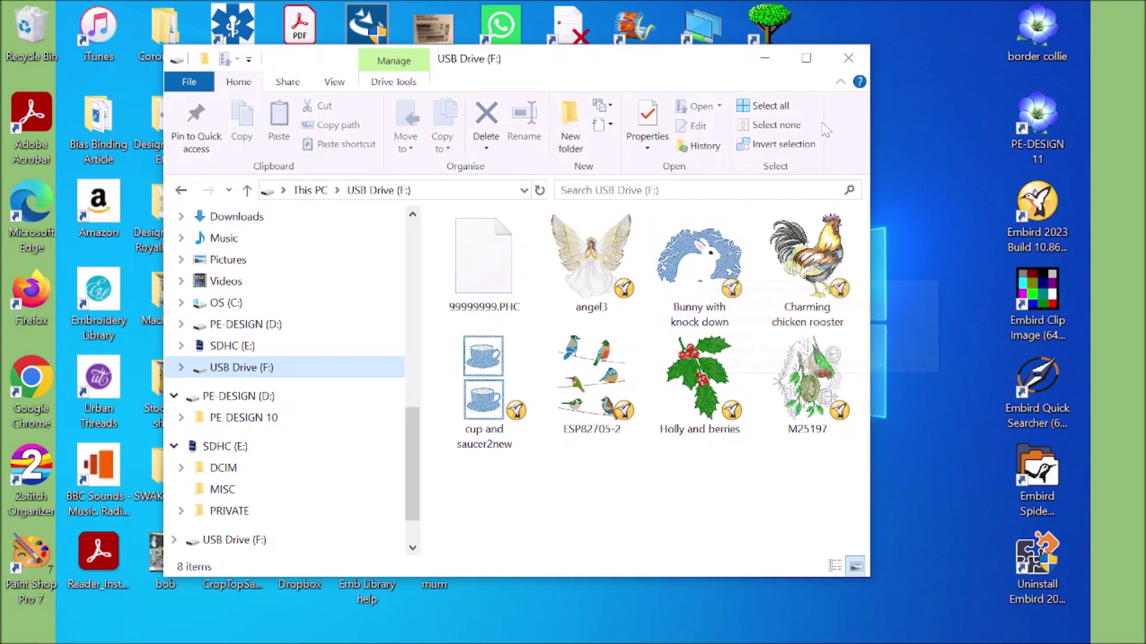
{"action": "left_click", "coordinate": [860, 61]}
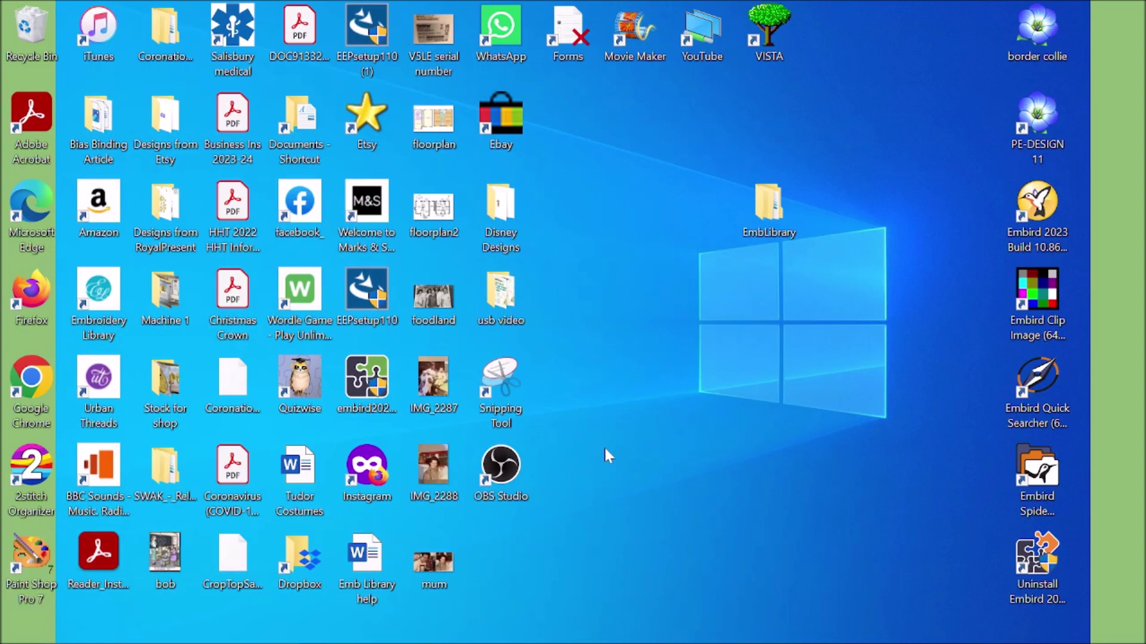
Search Windows for "file", open File Explorer from the results, and close it.
{"action": "mouse_move", "coordinate": [590, 642]}
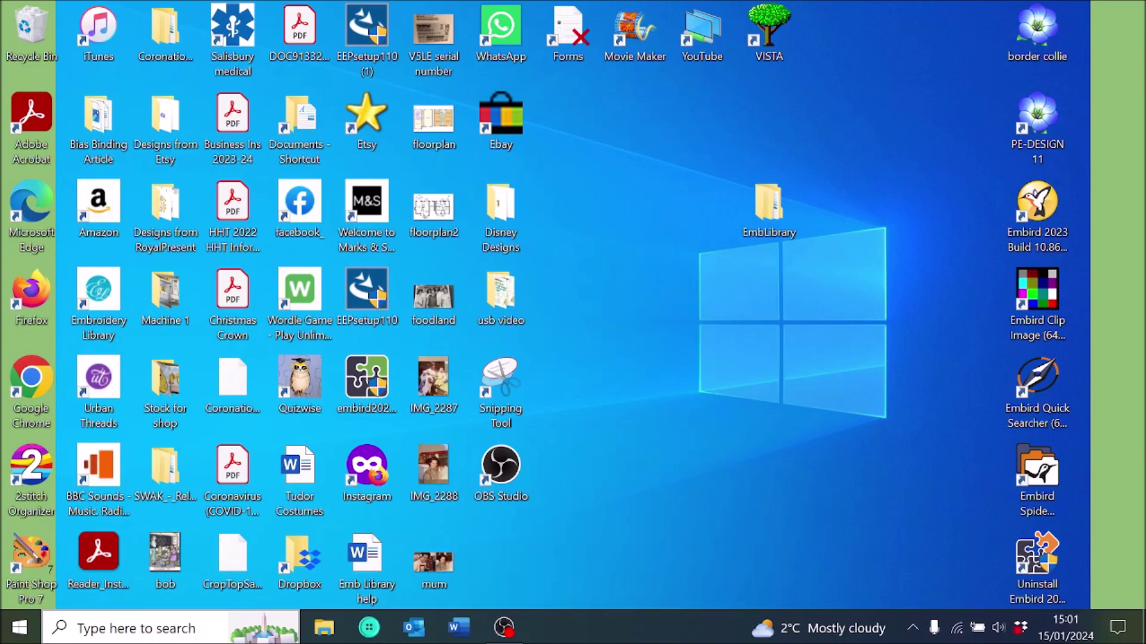
{"action": "left_click", "coordinate": [138, 628]}
{"action": "type", "text": "file"}
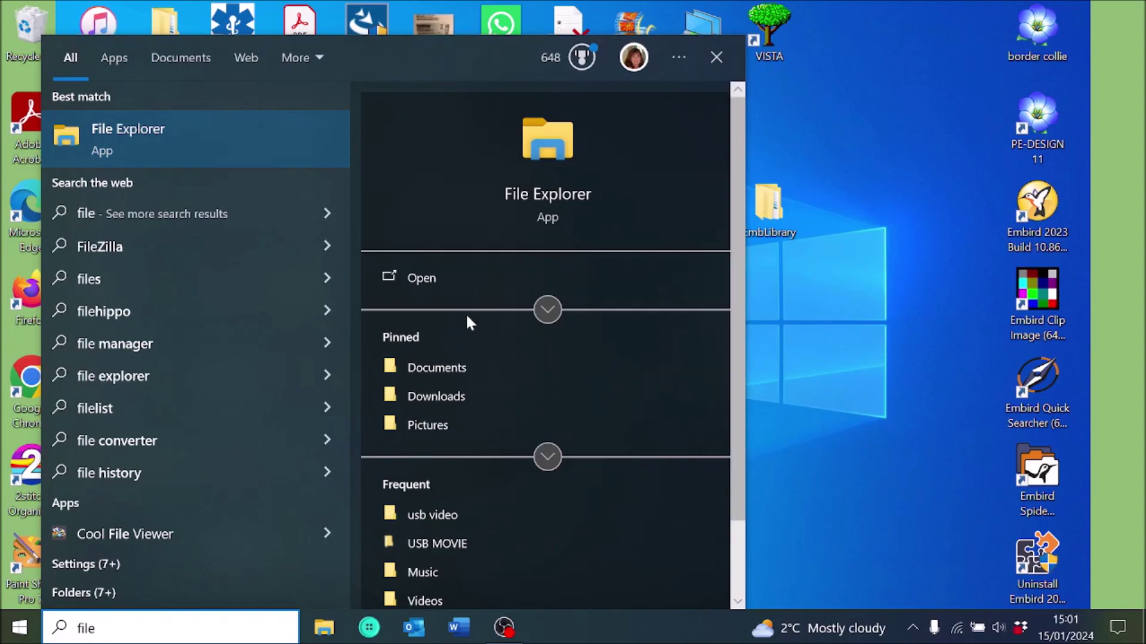
{"action": "left_click", "coordinate": [531, 200]}
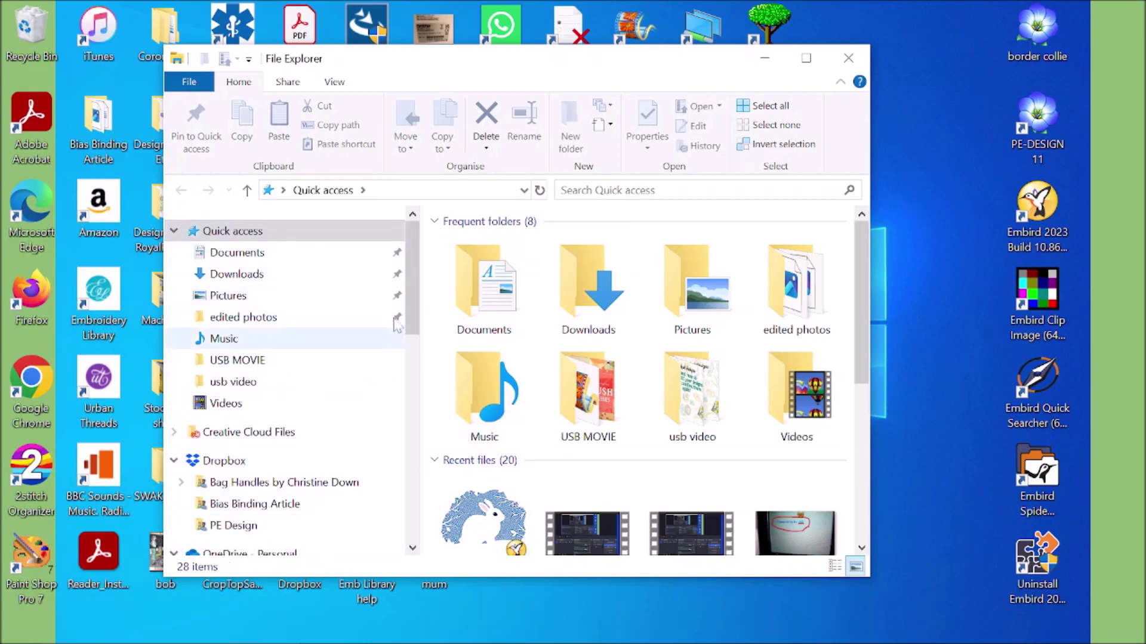
{"action": "left_click", "coordinate": [846, 59]}
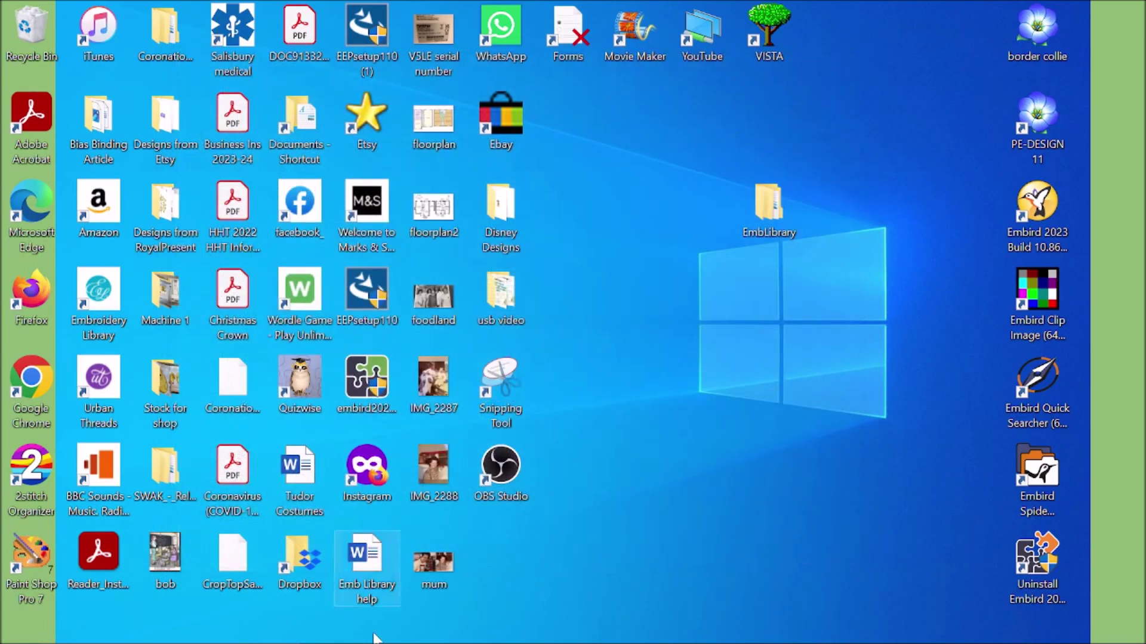
Open File Explorer directly from its pinned shortcut and close it again.
{"action": "mouse_move", "coordinate": [358, 640]}
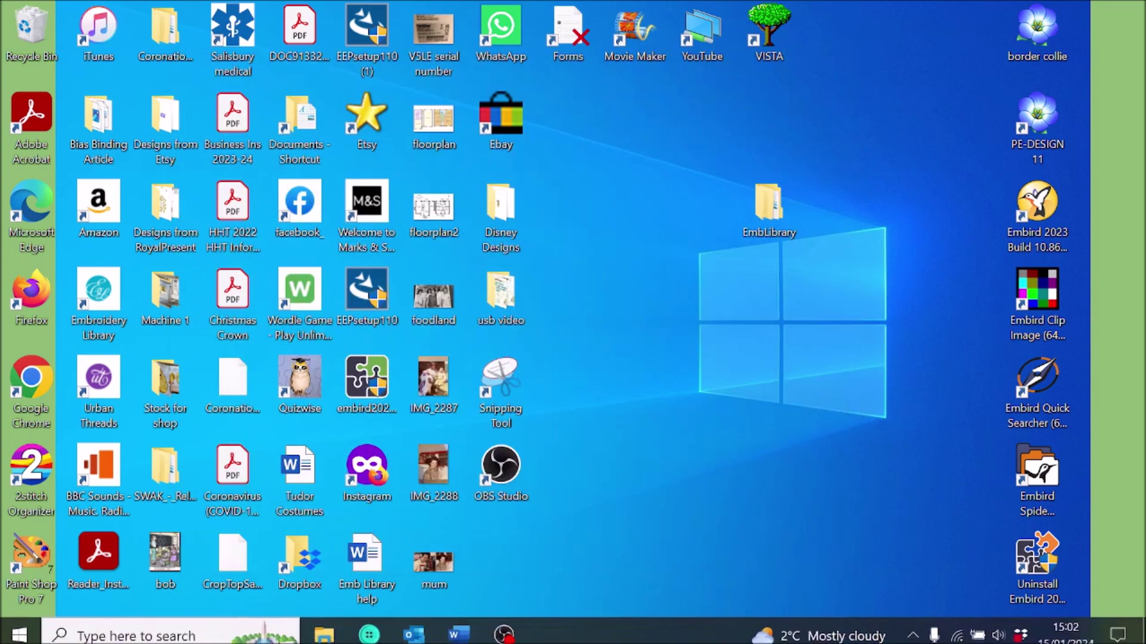
{"action": "left_click", "coordinate": [324, 628]}
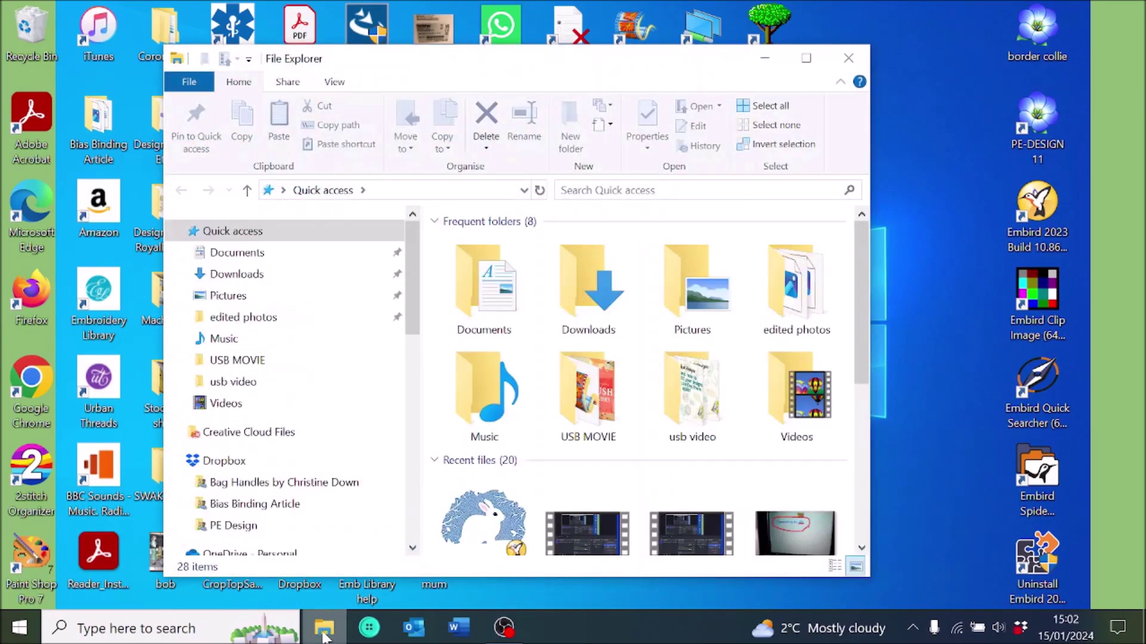
{"action": "left_click", "coordinate": [847, 58]}
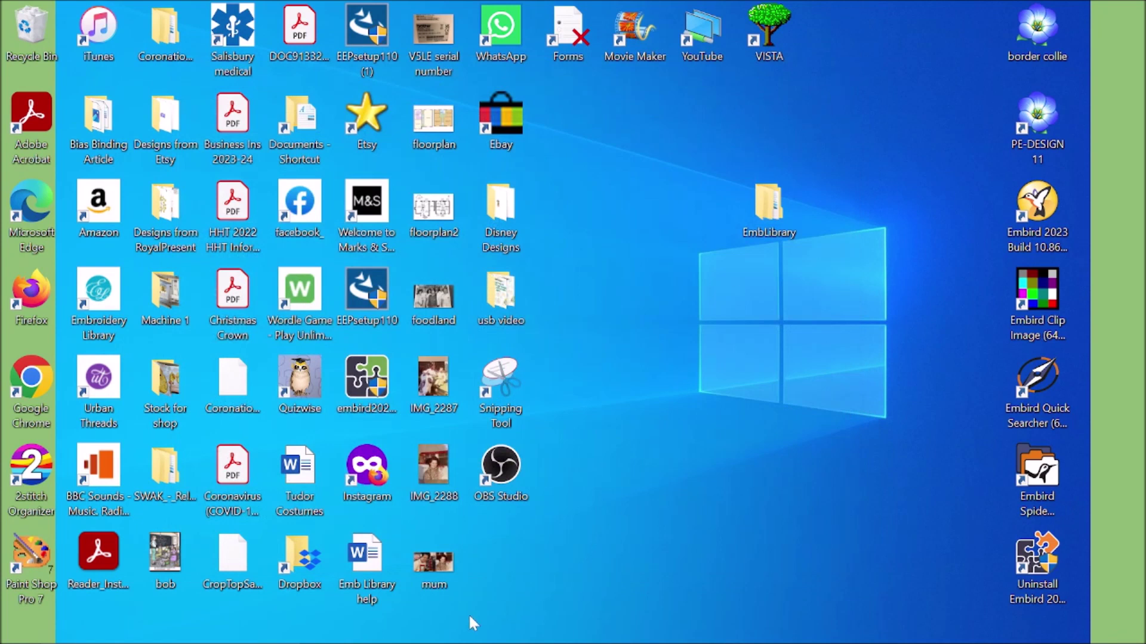
{"action": "mouse_move", "coordinate": [468, 643]}
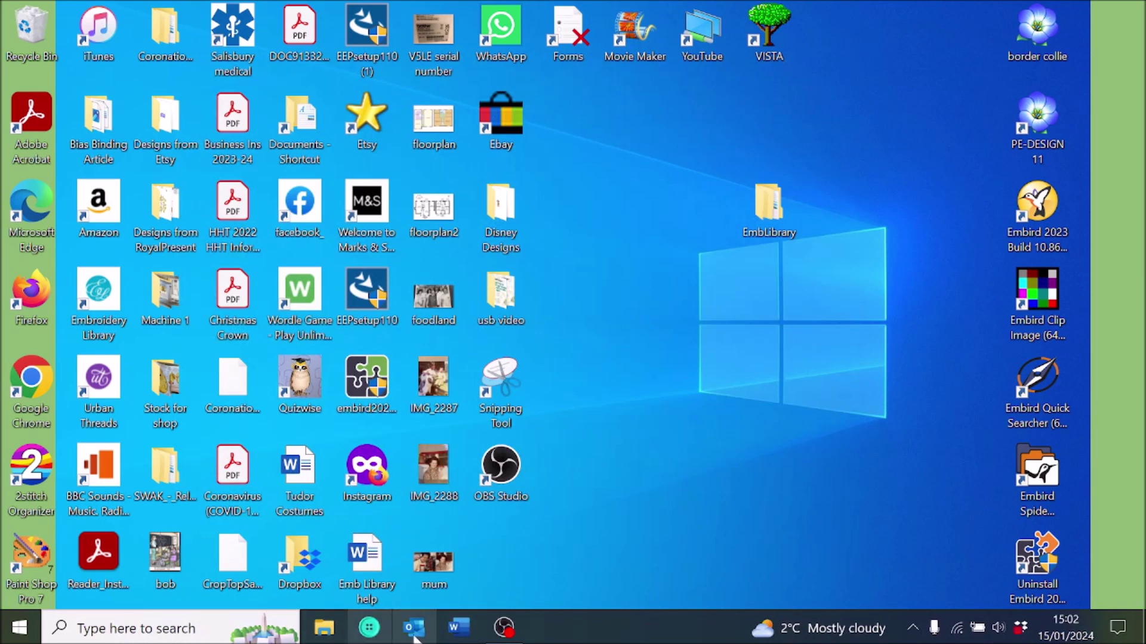
{"action": "mouse_move", "coordinate": [504, 637]}
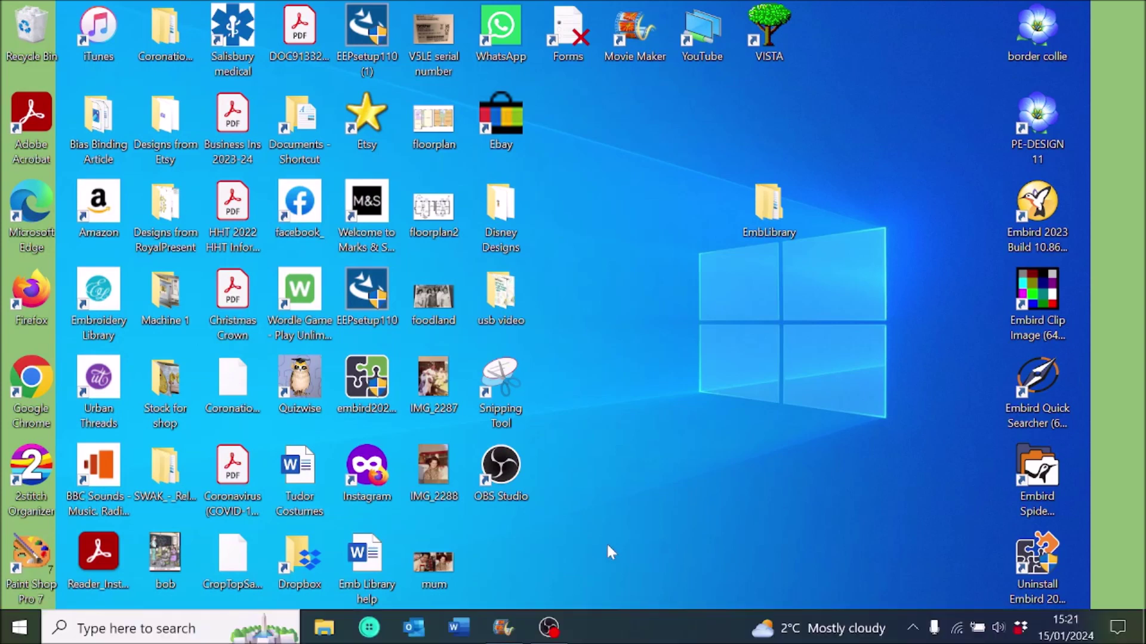
Open a maximized File Explorer window and display the contents of the OS (C:) drive.
{"action": "left_click", "coordinate": [326, 632]}
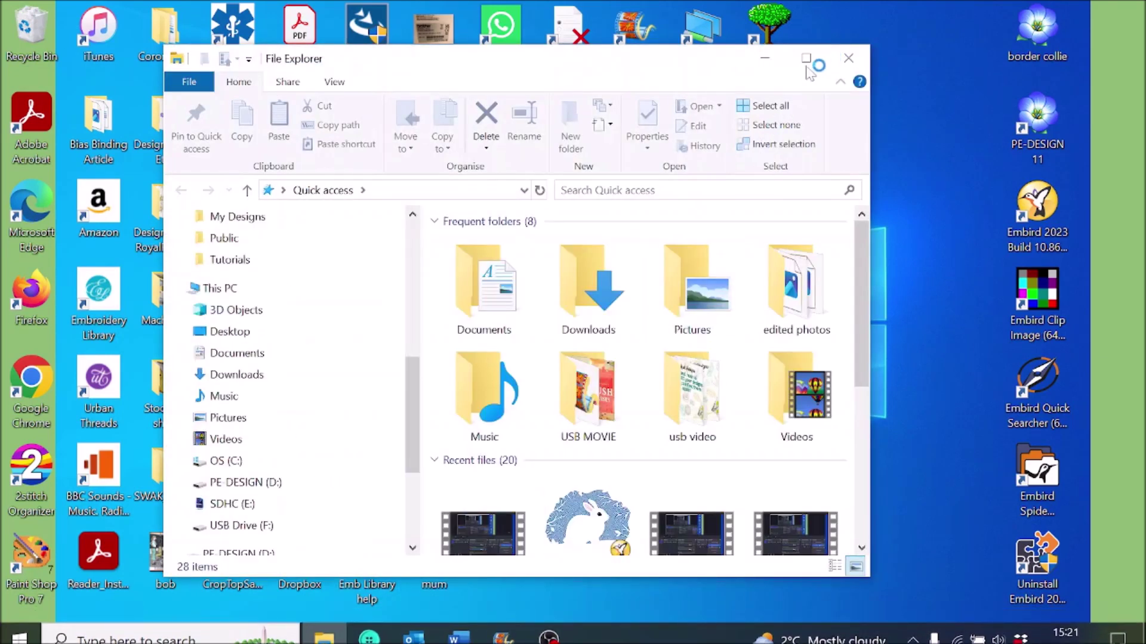
{"action": "left_click", "coordinate": [807, 60]}
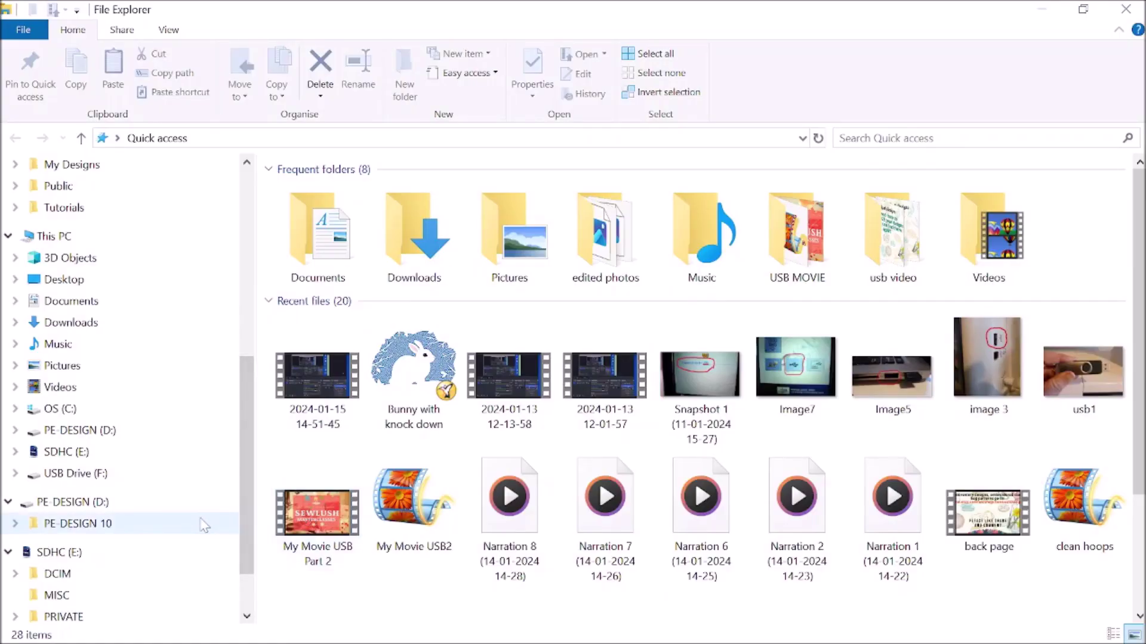
{"action": "scroll", "coordinate": [200, 572], "scroll_direction": "up", "scroll_amount": 6}
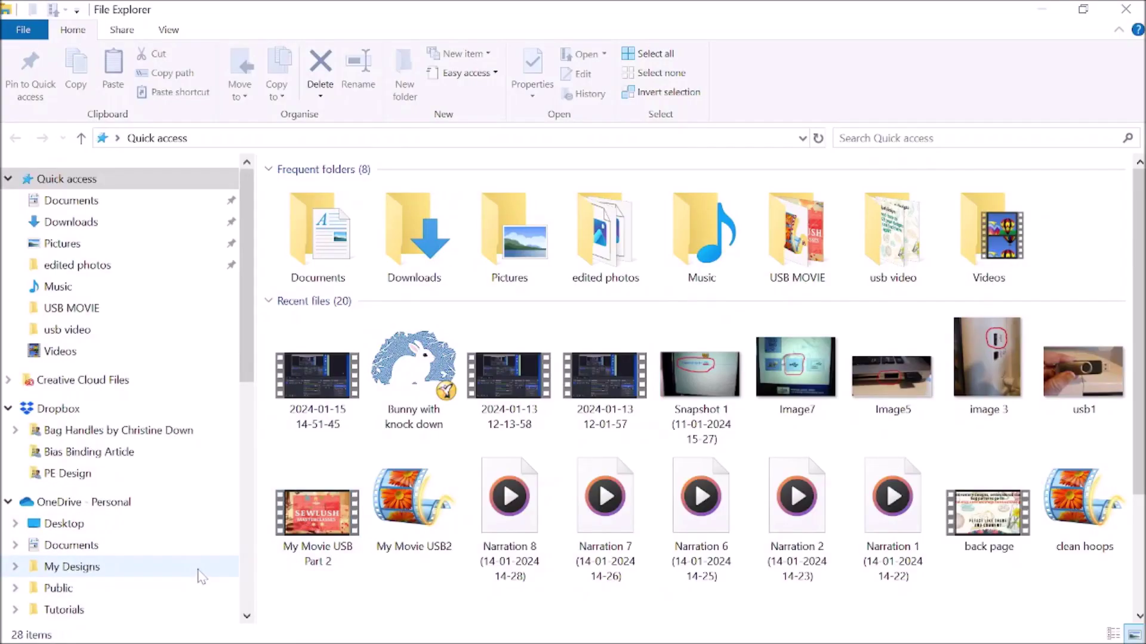
{"action": "left_click_drag", "start_coordinate": [242, 352], "coordinate": [240, 513]}
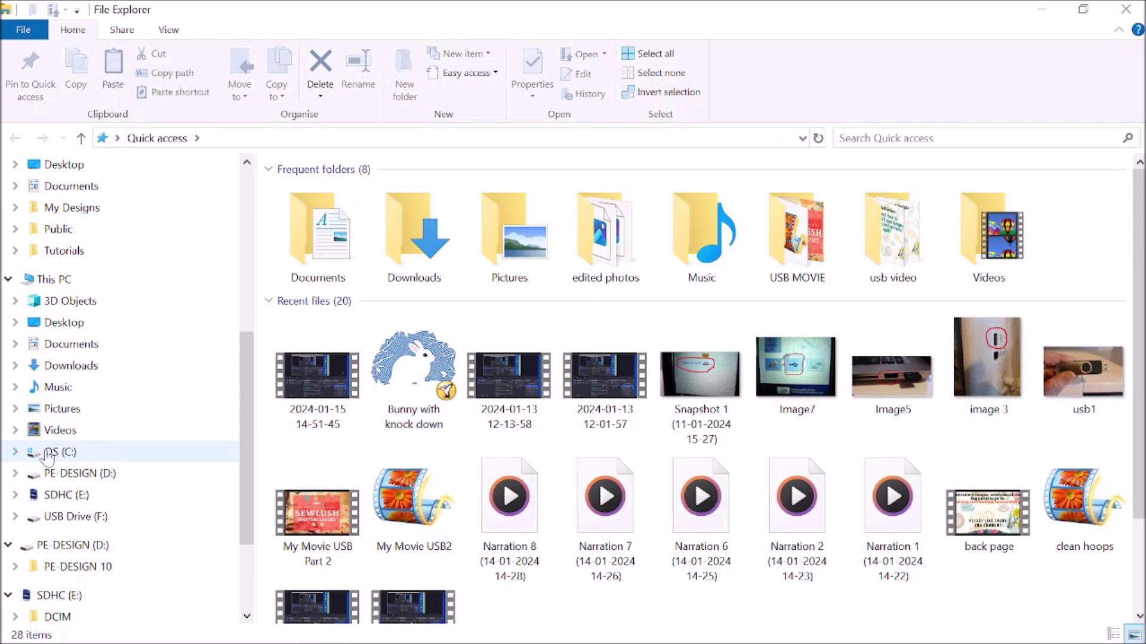
{"action": "left_click", "coordinate": [9, 454]}
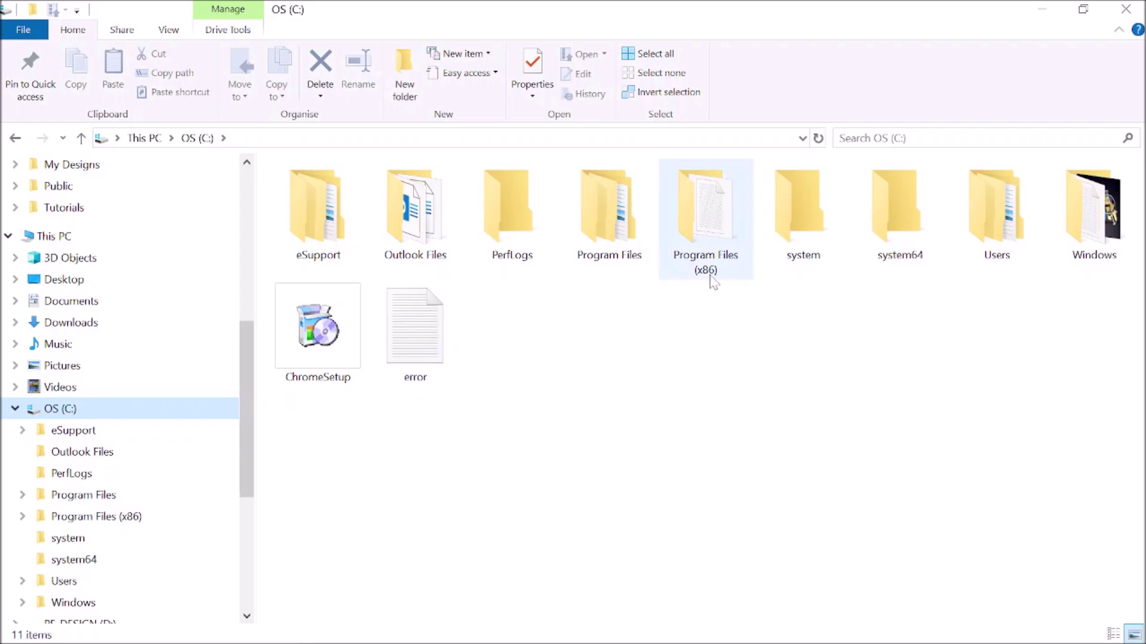
Go to the PE-DESIGN 11 folder inside Program Files (x86) > Brother.
{"action": "mouse_move", "coordinate": [709, 282]}
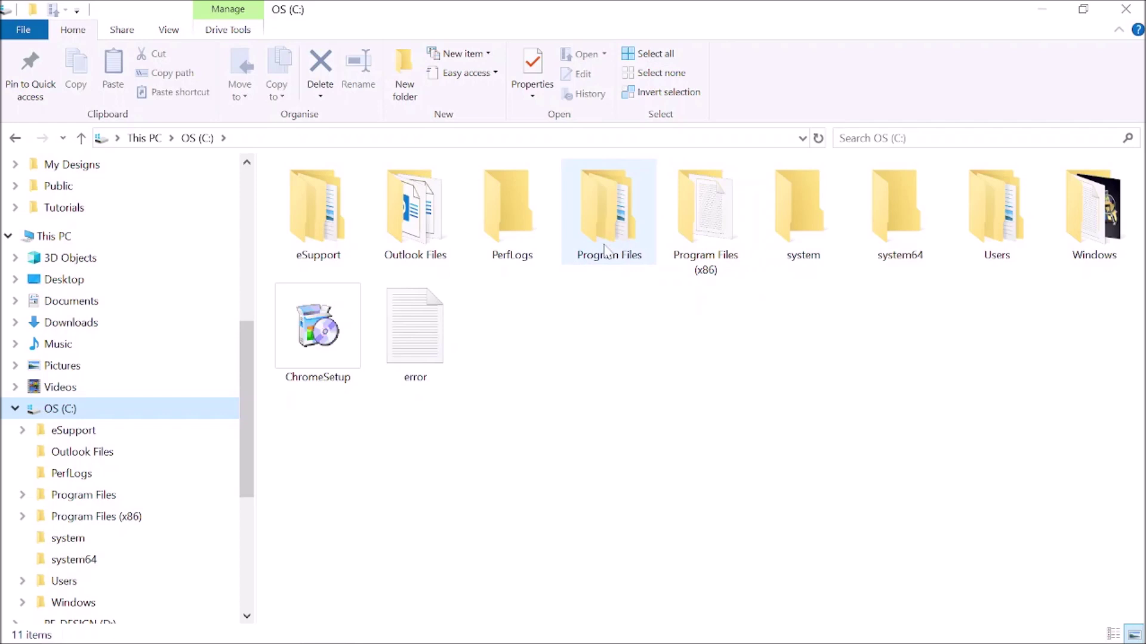
{"action": "left_click", "coordinate": [704, 246]}
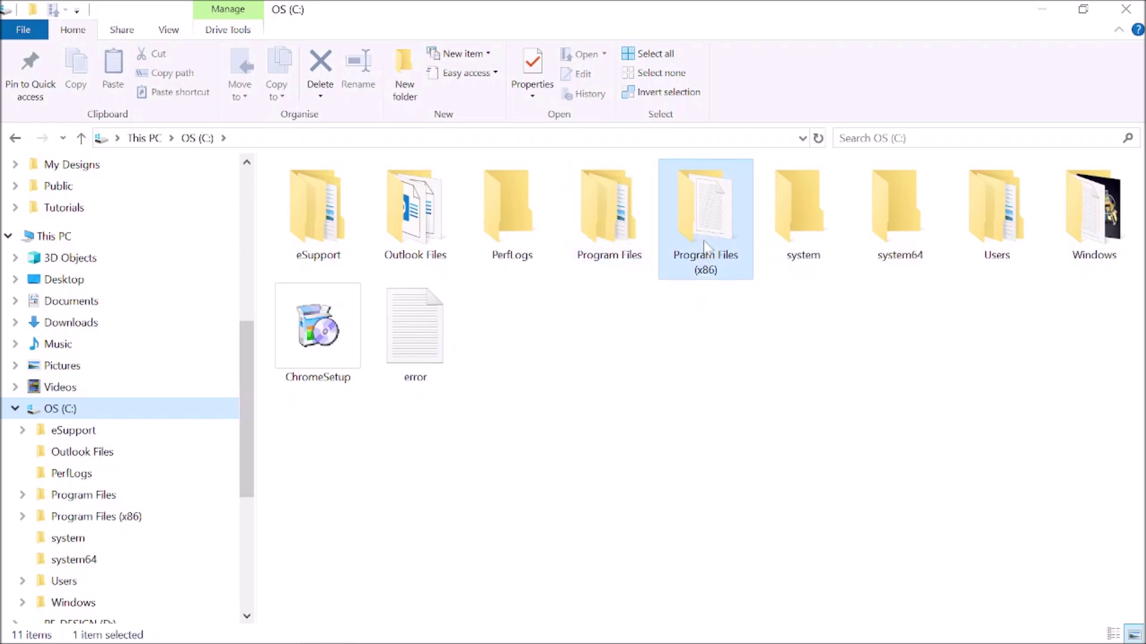
{"action": "double_click", "coordinate": [705, 246]}
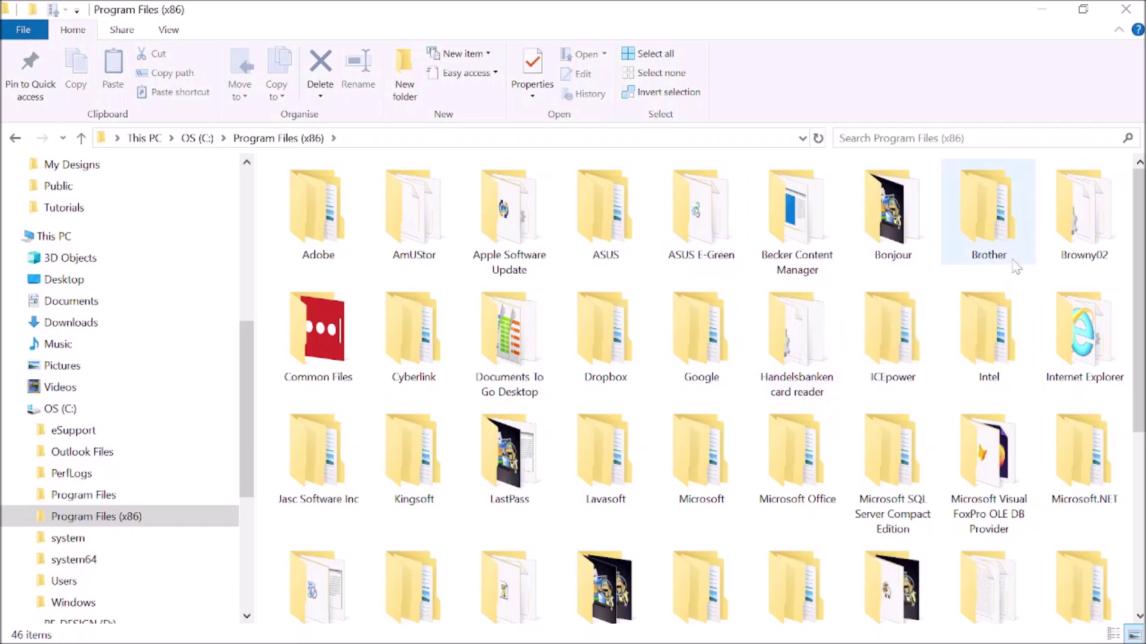
{"action": "double_click", "coordinate": [1006, 236]}
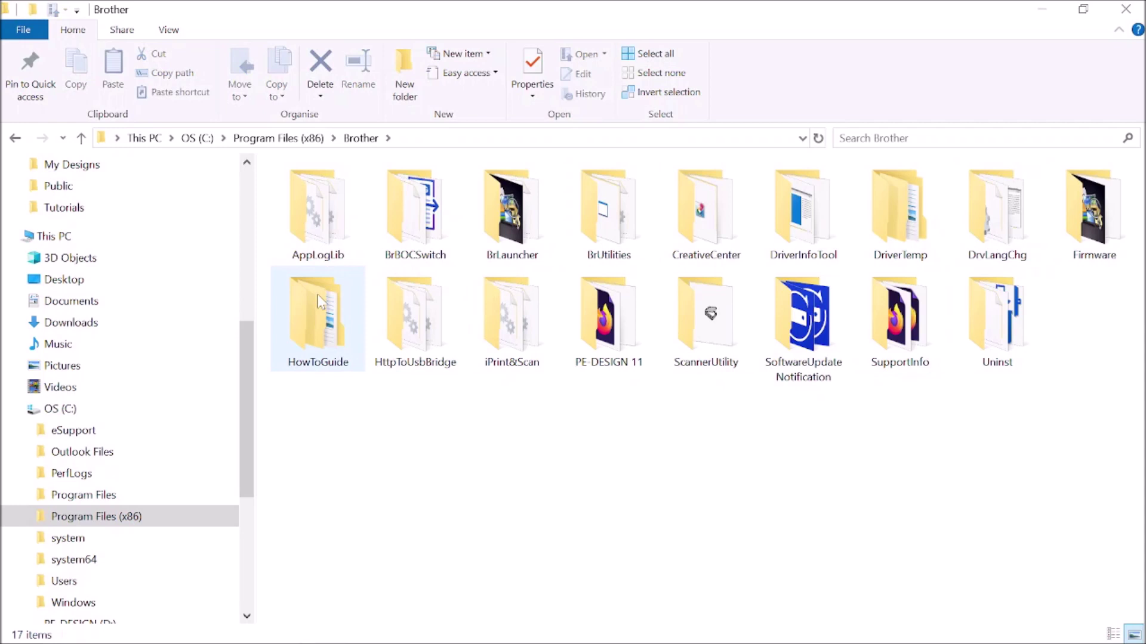
{"action": "double_click", "coordinate": [626, 328]}
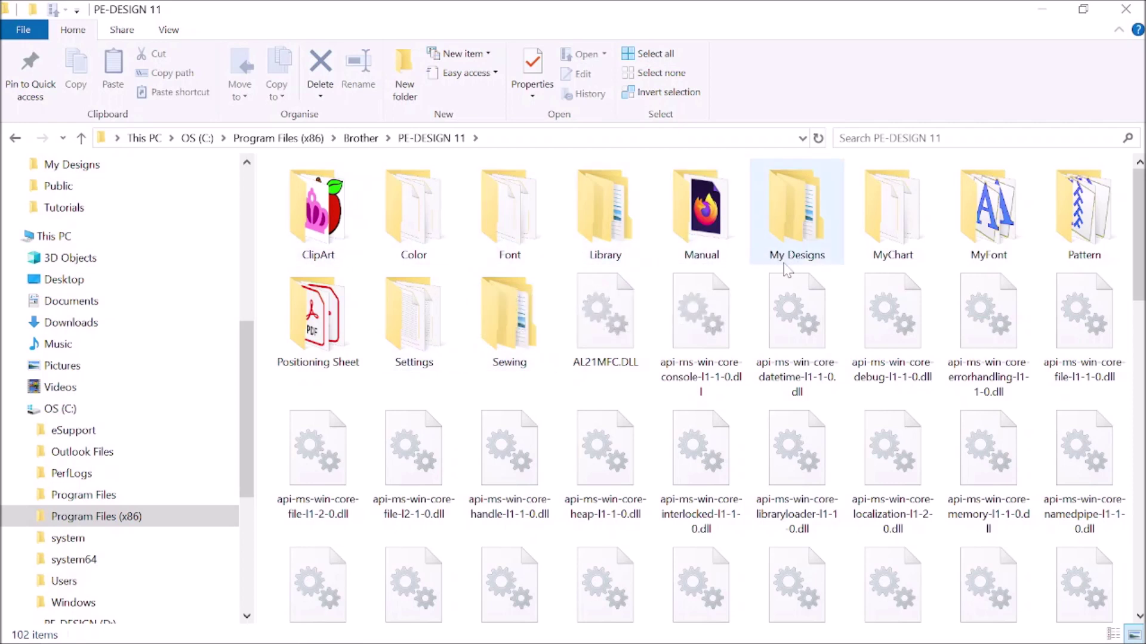
Open the My Designs folder and look over its embroidery design category folders.
{"action": "mouse_move", "coordinate": [802, 234]}
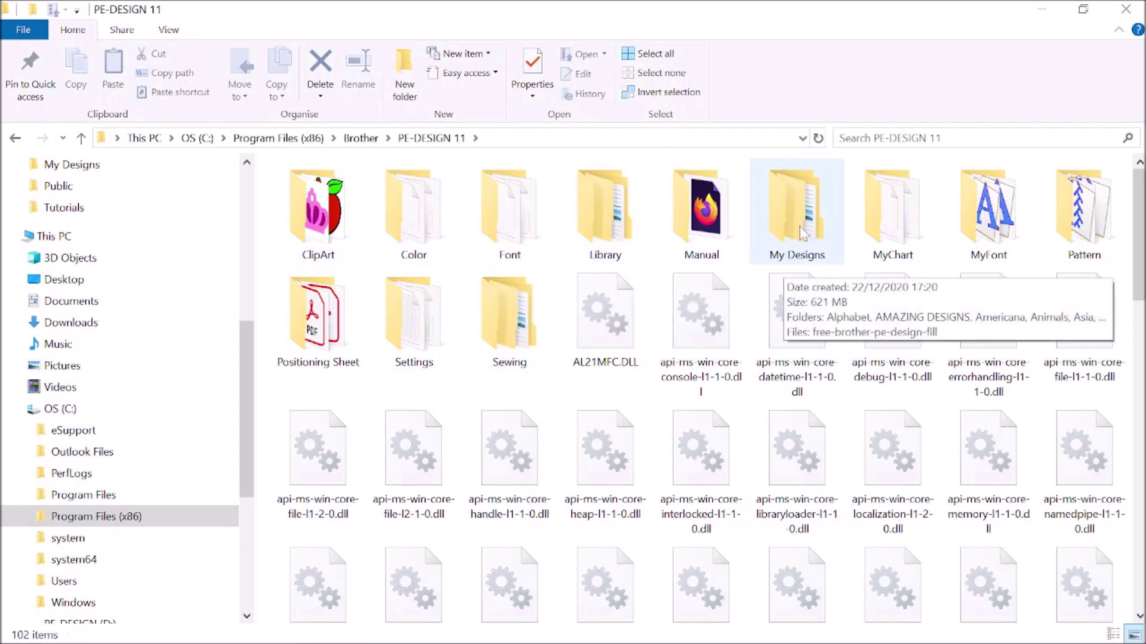
{"action": "double_click", "coordinate": [802, 234]}
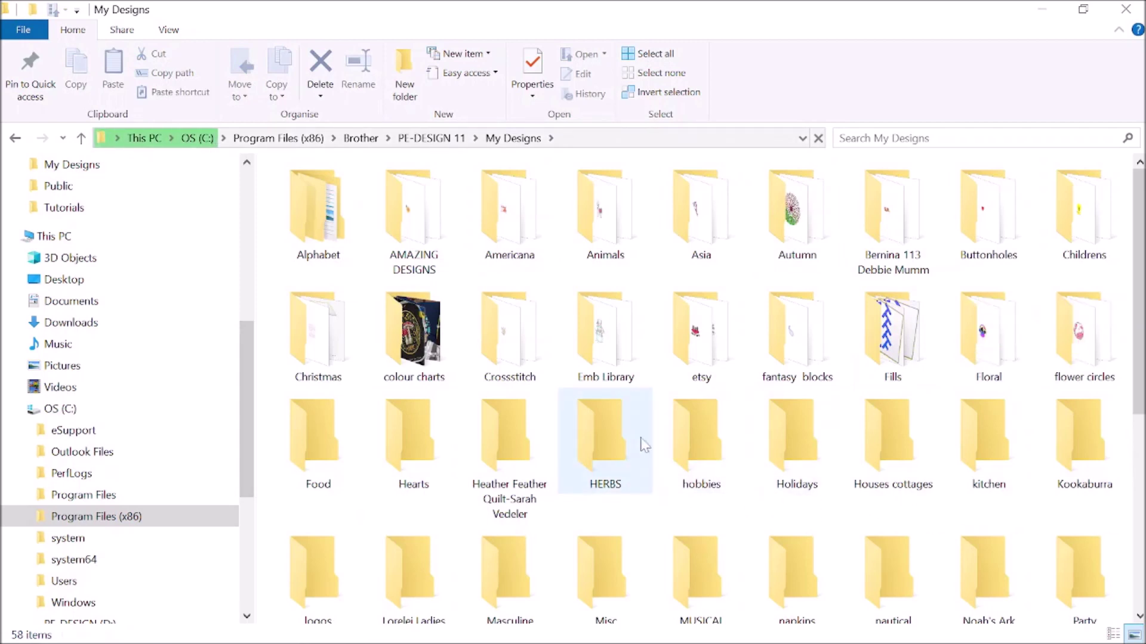
{"action": "mouse_move", "coordinate": [644, 443]}
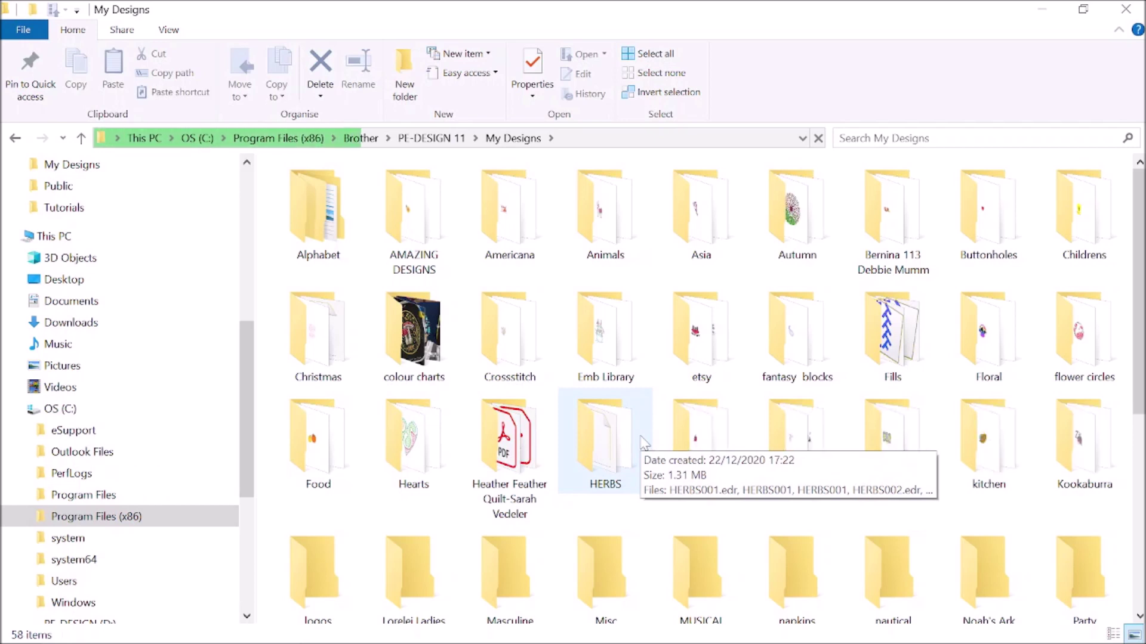
Go back to the PE-DESIGN 11 folder, create a new folder there, and delete it.
{"action": "left_click", "coordinate": [16, 139]}
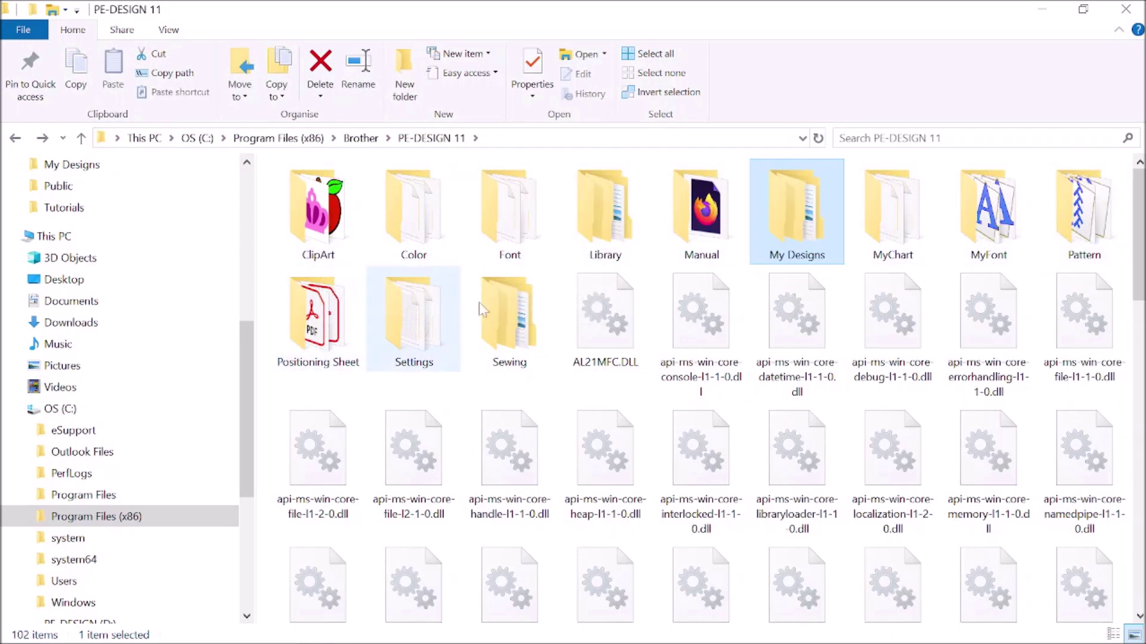
{"action": "right_click", "coordinate": [449, 389]}
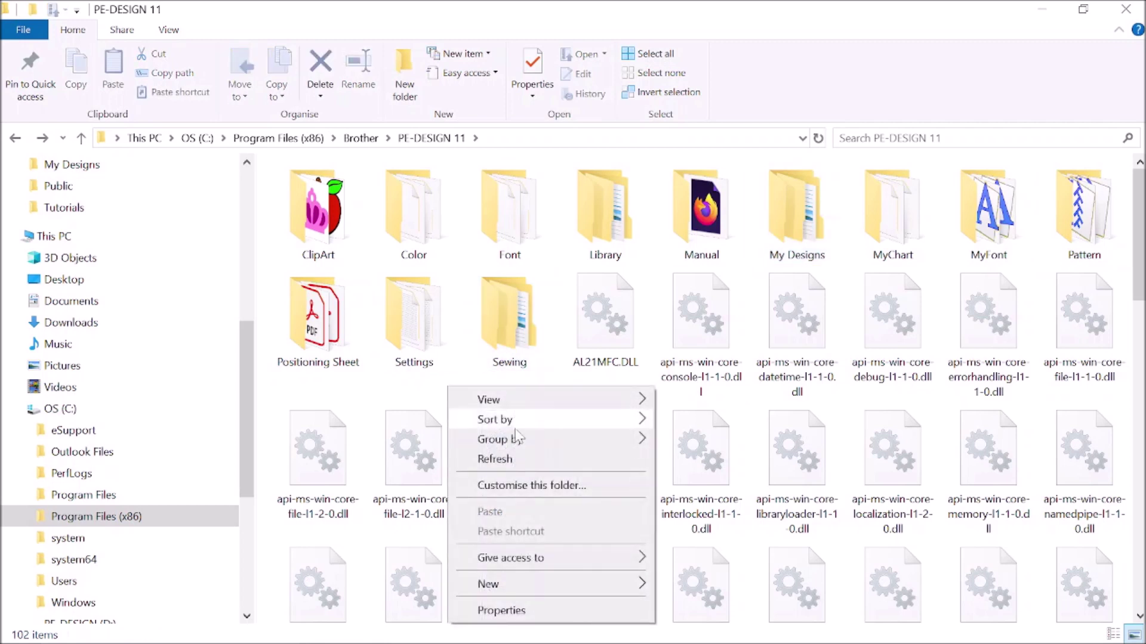
{"action": "mouse_move", "coordinate": [517, 584]}
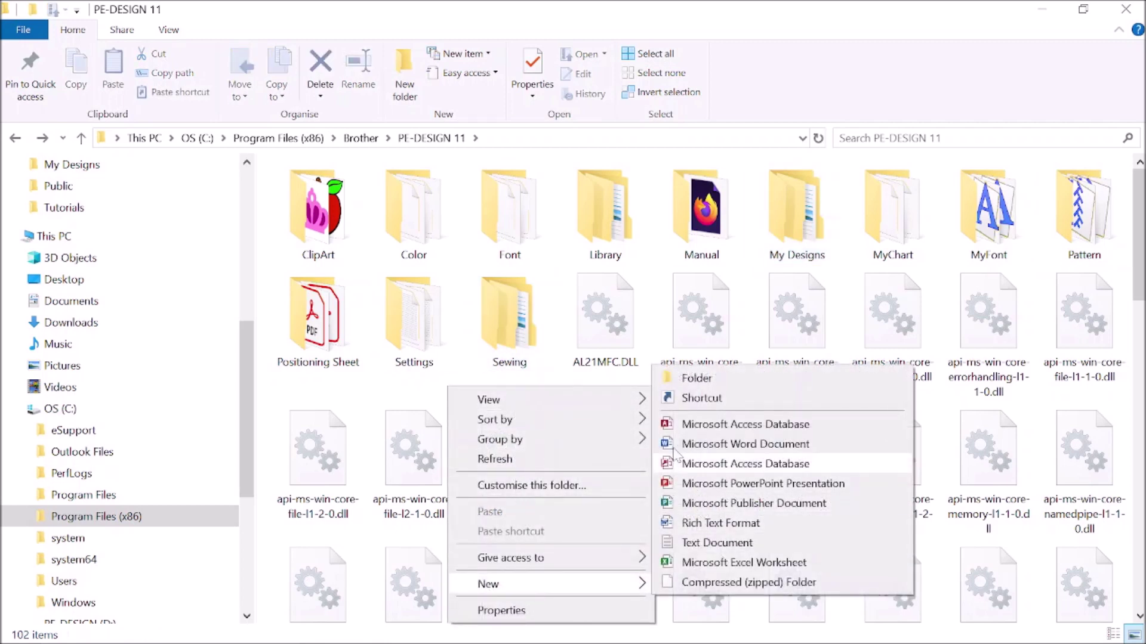
{"action": "left_click", "coordinate": [689, 381]}
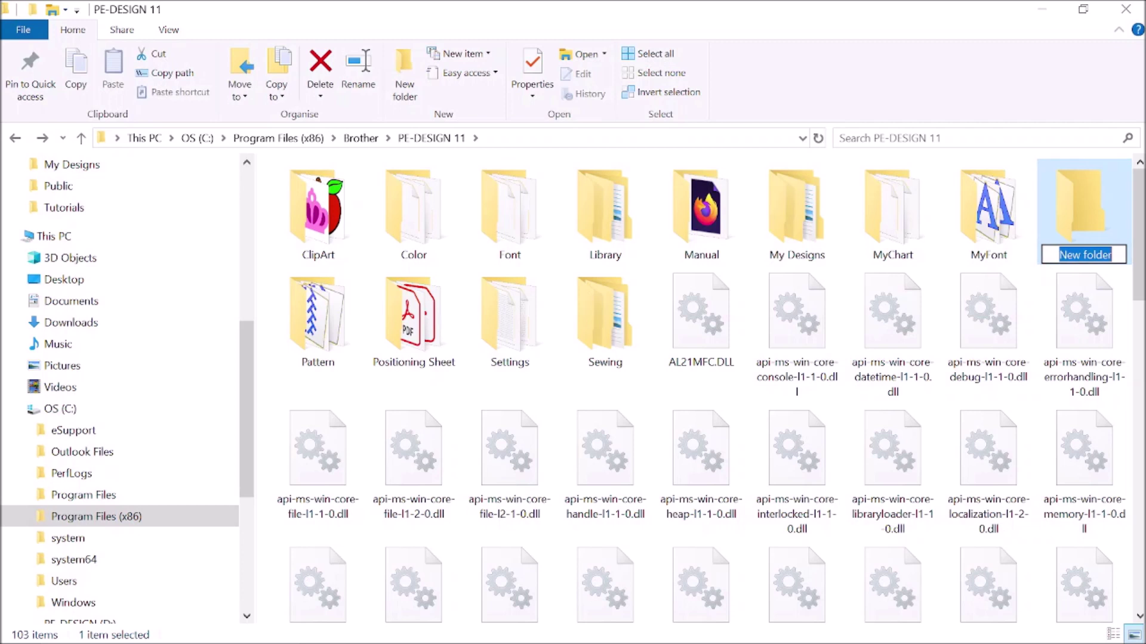
{"action": "right_click", "coordinate": [1087, 224]}
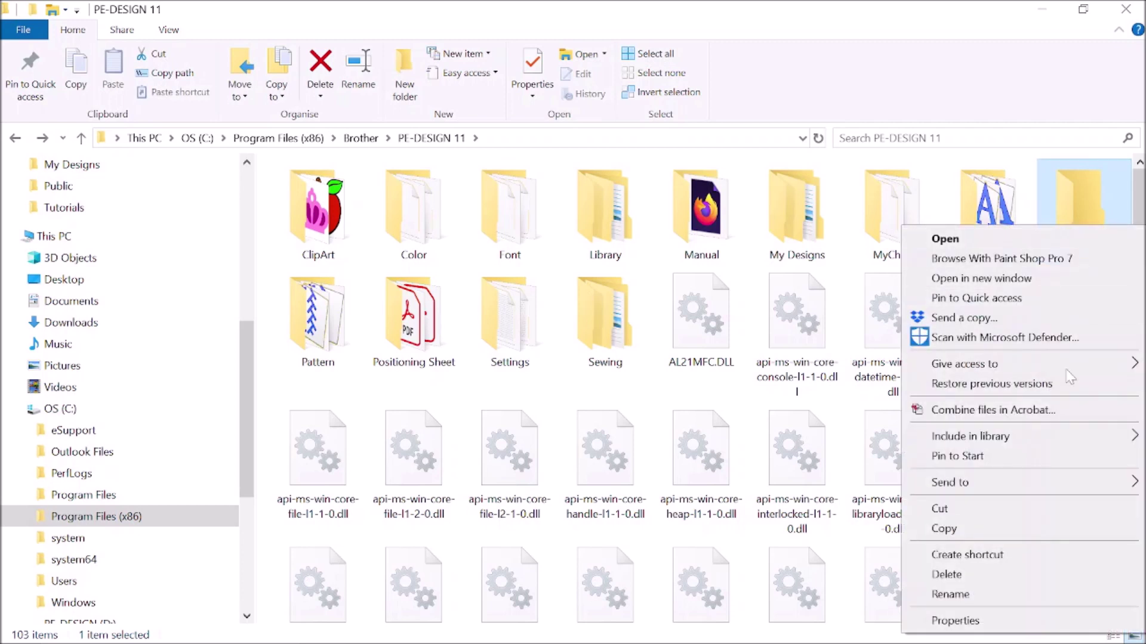
{"action": "left_click", "coordinate": [1024, 576]}
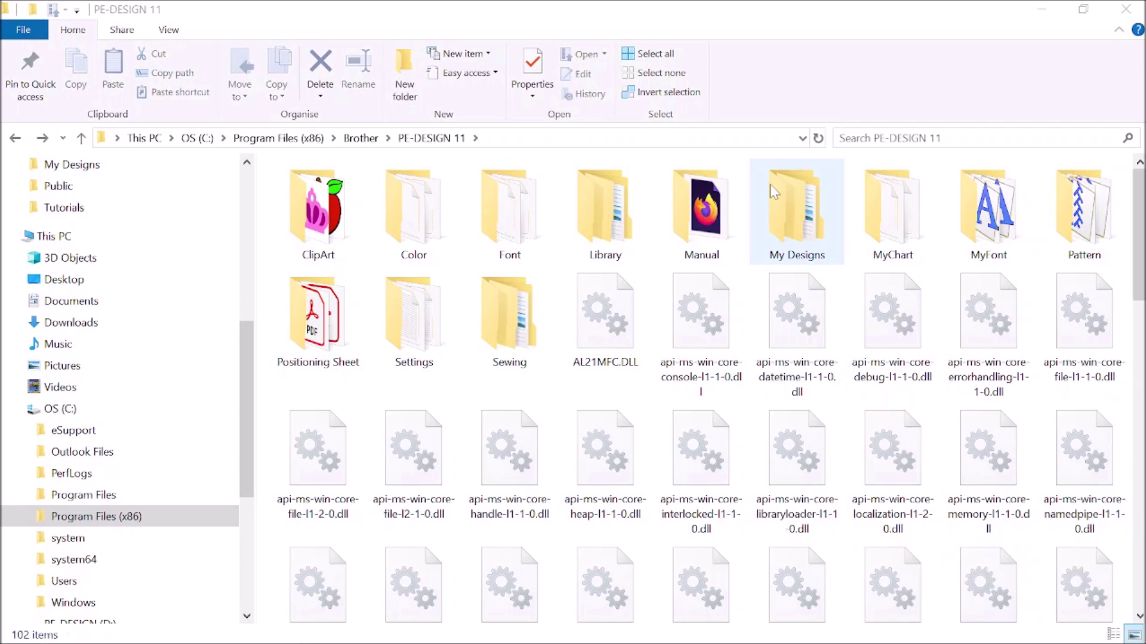
Reopen the My Designs folder and check the options for creating a new item there, without choosing one.
{"action": "left_click", "coordinate": [807, 212]}
{"action": "double_click", "coordinate": [809, 215]}
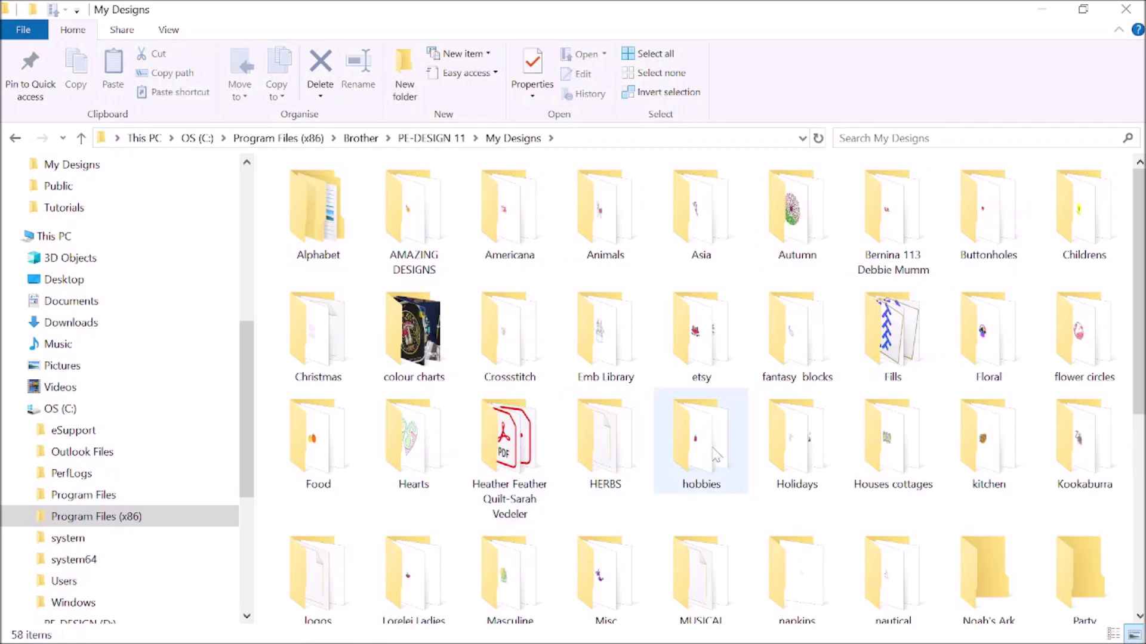
{"action": "right_click", "coordinate": [554, 280]}
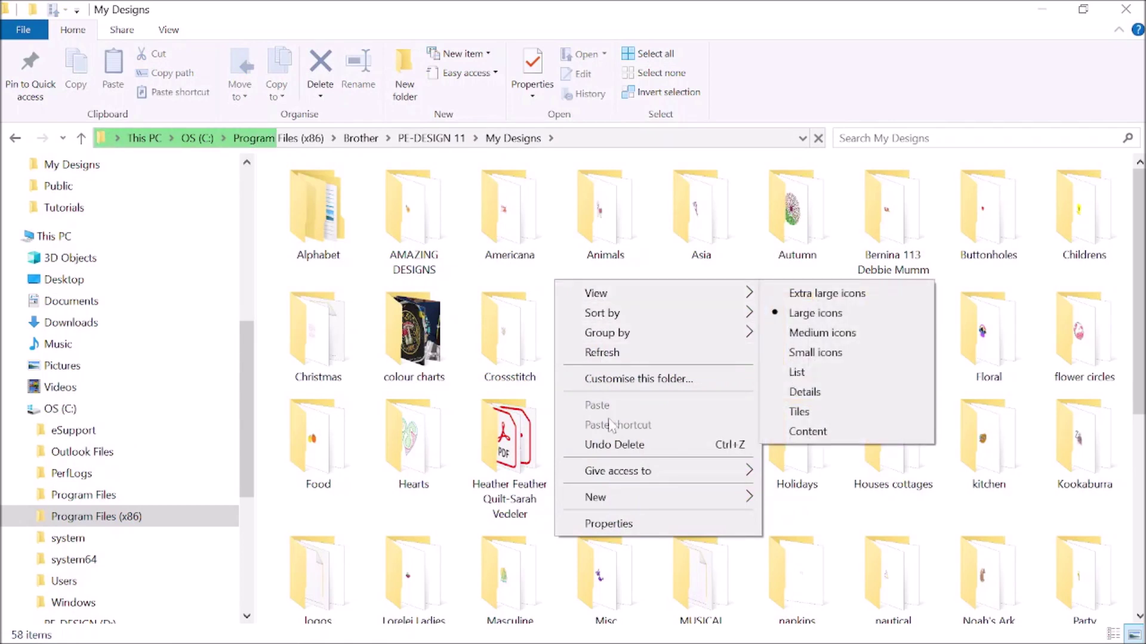
{"action": "mouse_move", "coordinate": [609, 493]}
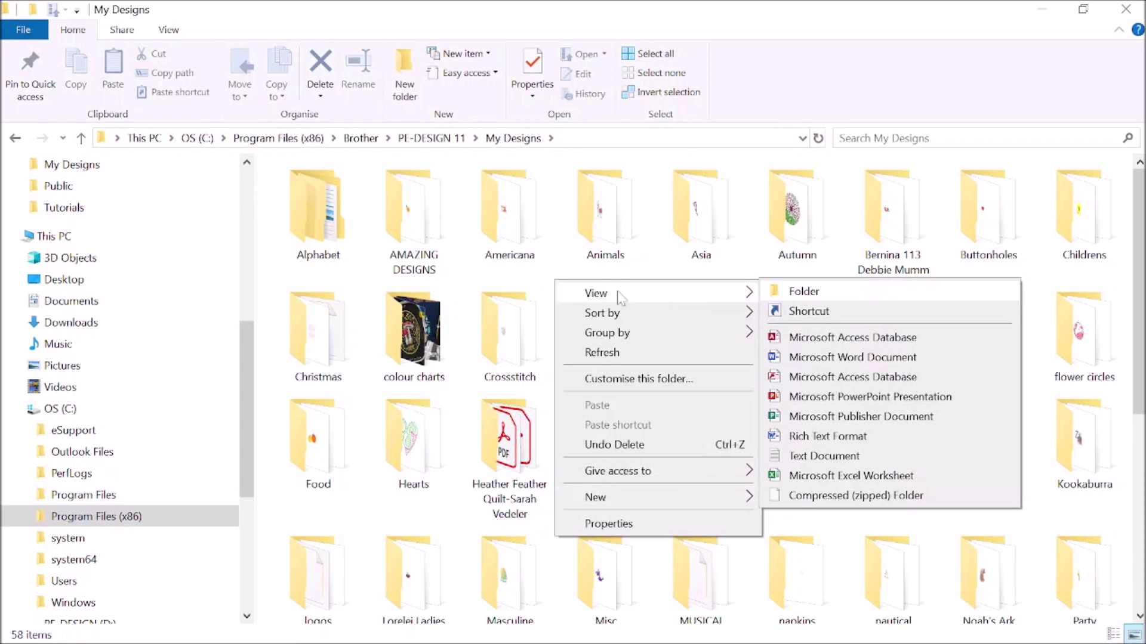
{"action": "left_click", "coordinate": [547, 274]}
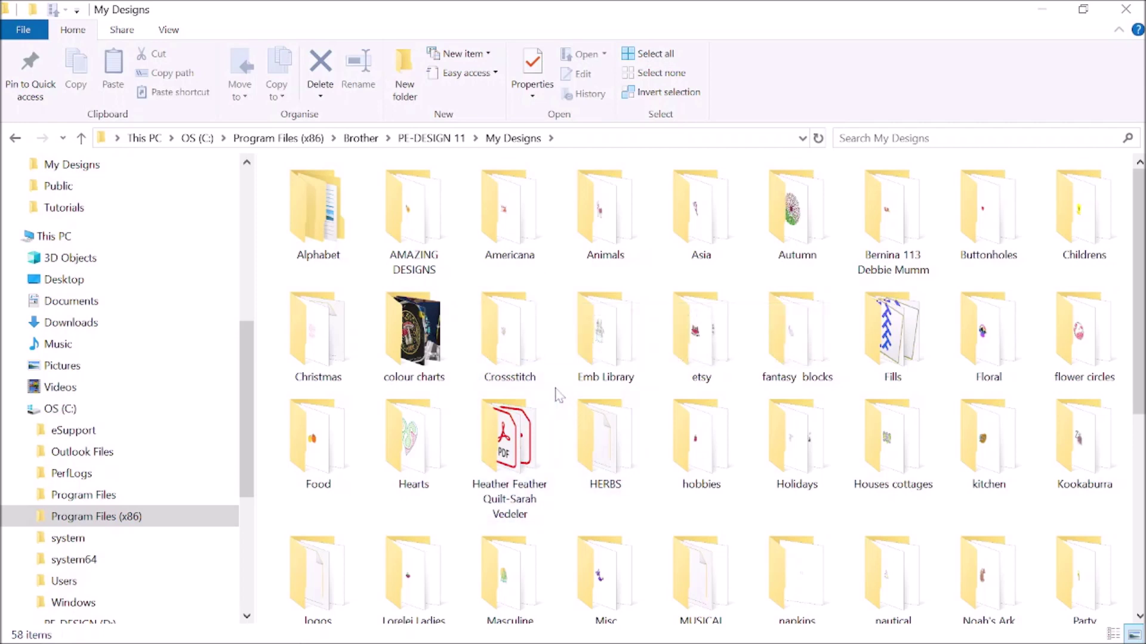
Look through the category folders in My Designs and view the Autumn folder's designs before returning.
{"action": "scroll", "coordinate": [558, 395], "scroll_direction": "down", "scroll_amount": 2}
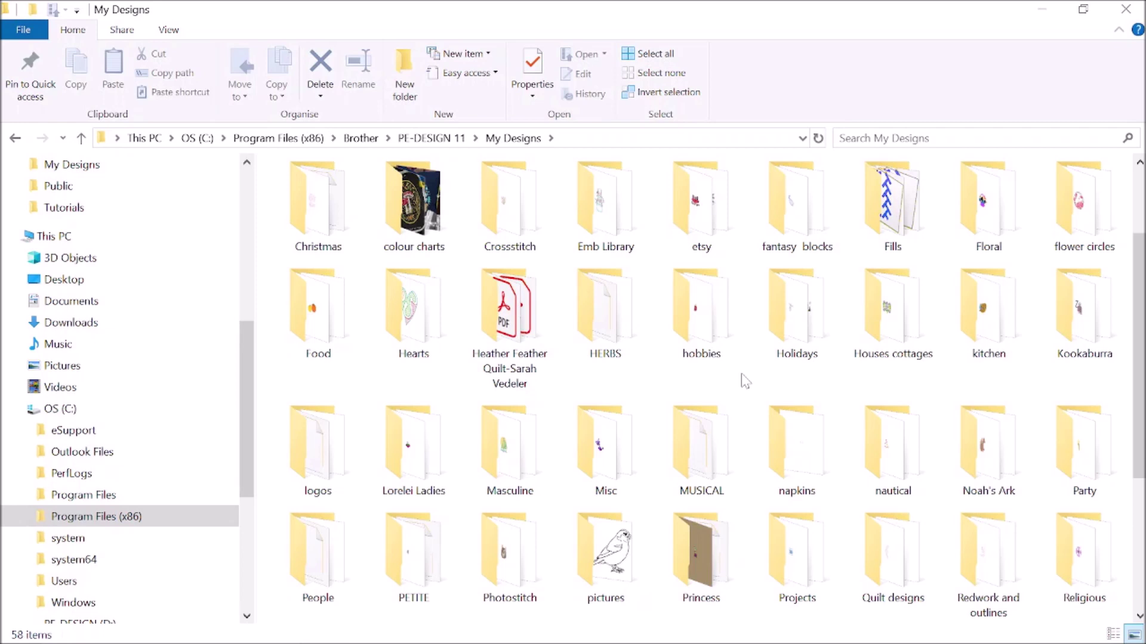
{"action": "scroll", "coordinate": [745, 381], "scroll_direction": "down", "scroll_amount": 3}
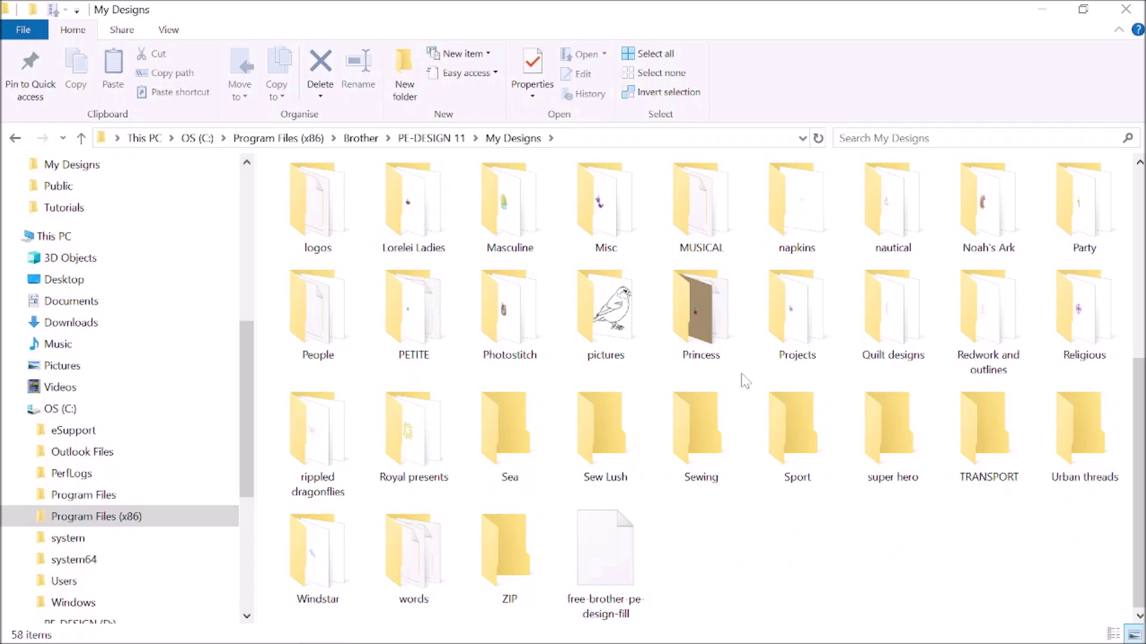
{"action": "scroll", "coordinate": [744, 381], "scroll_direction": "up", "scroll_amount": 3}
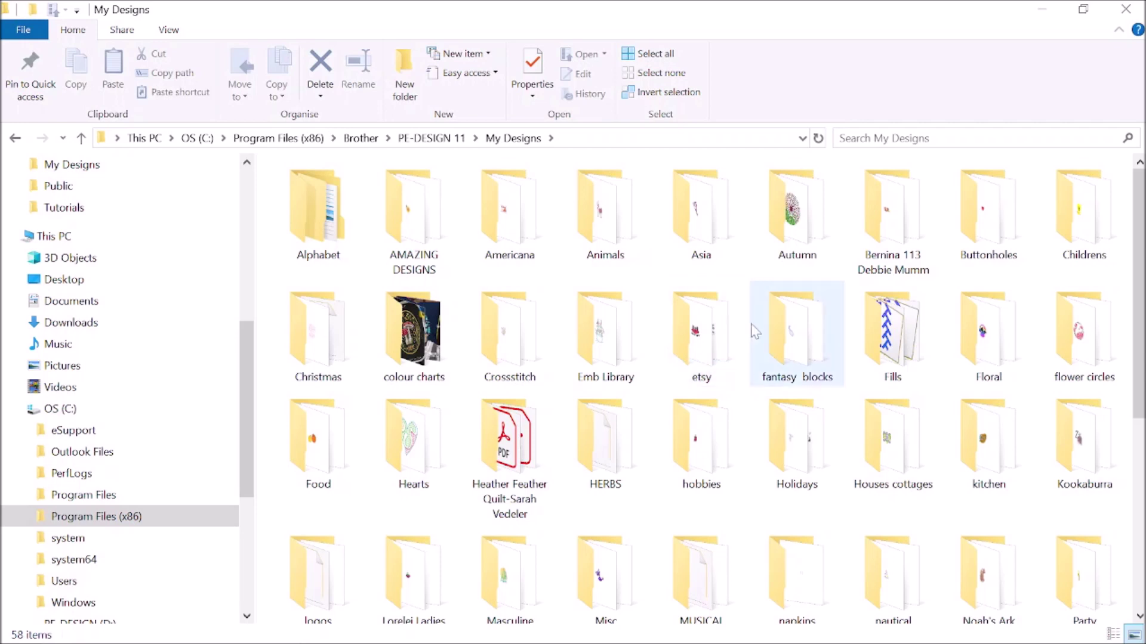
{"action": "double_click", "coordinate": [786, 244]}
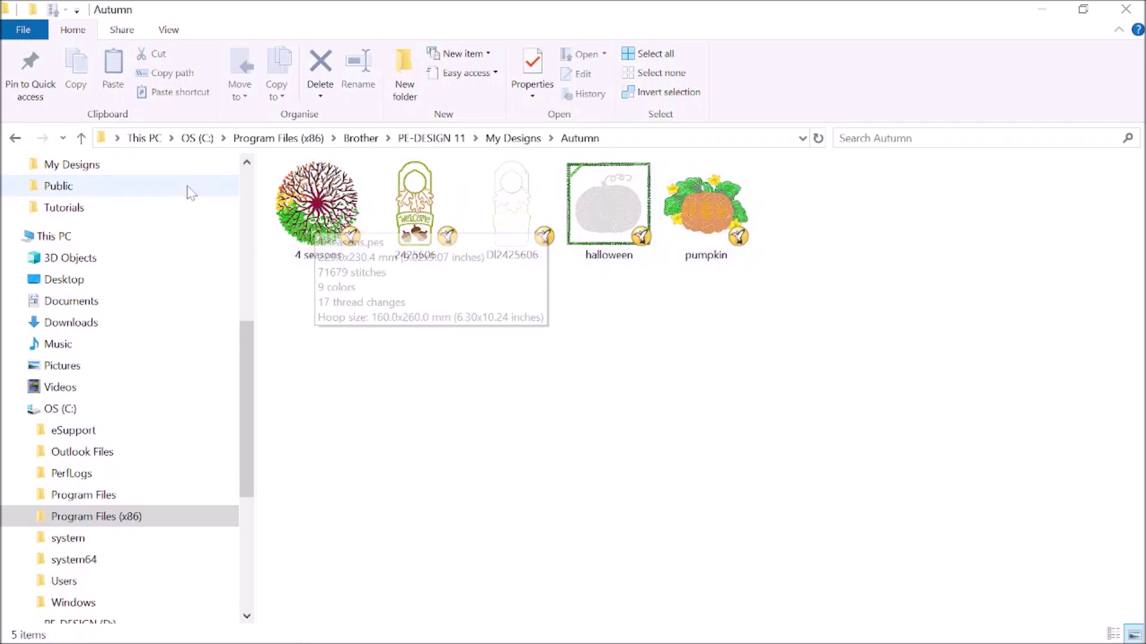
{"action": "left_click", "coordinate": [15, 139]}
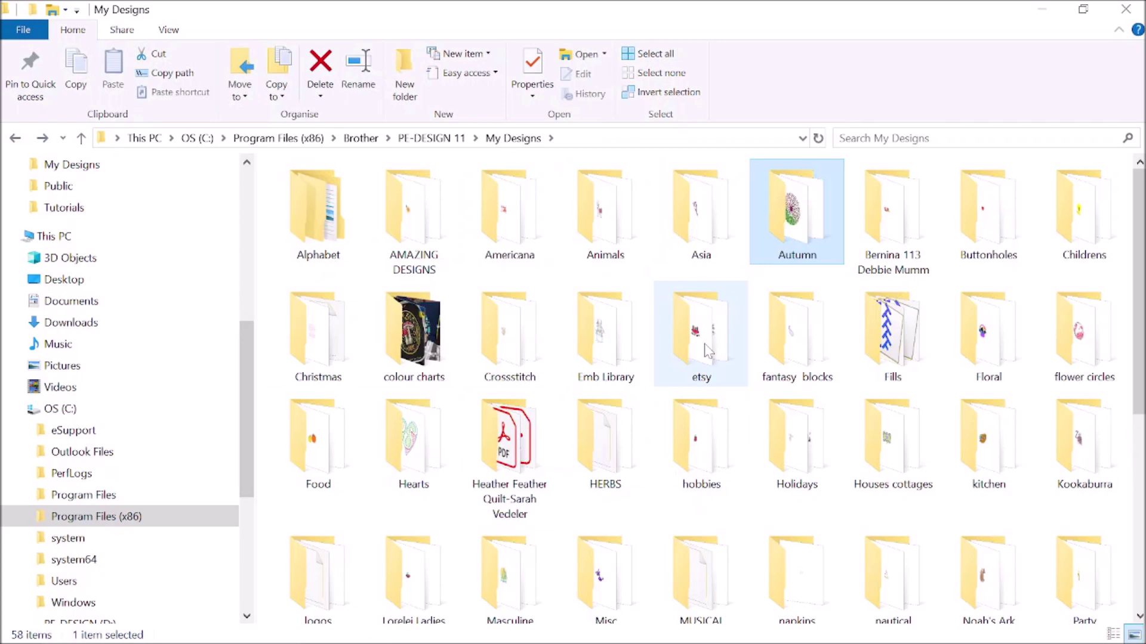
Open the etsy folder, look through its embroidery design thumbnails, and leave the folder.
{"action": "mouse_move", "coordinate": [706, 349]}
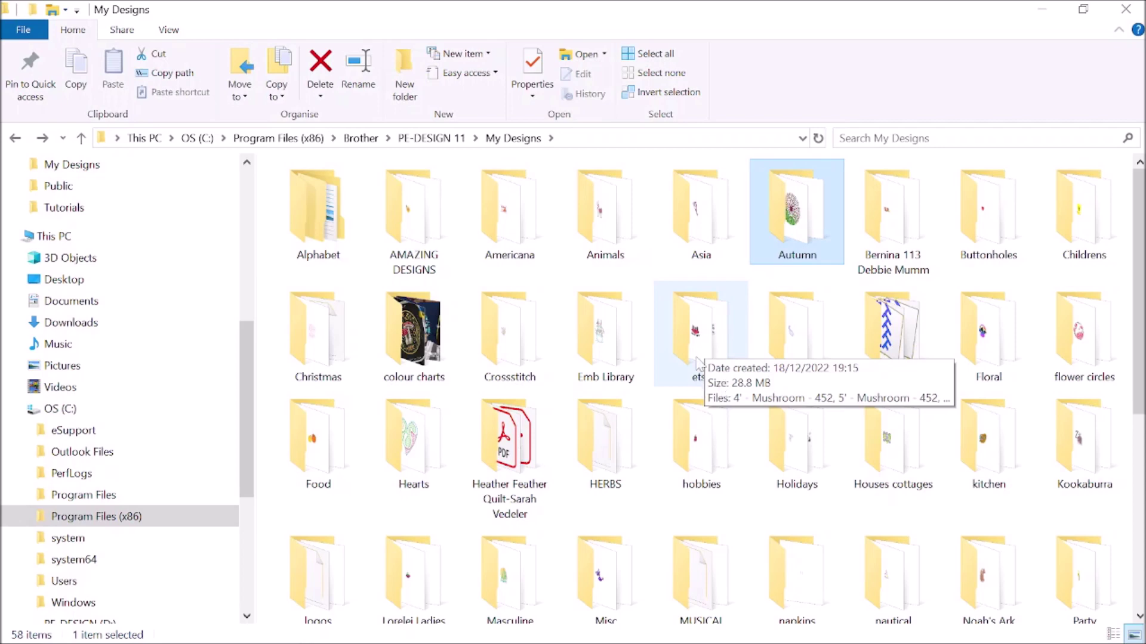
{"action": "double_click", "coordinate": [699, 358]}
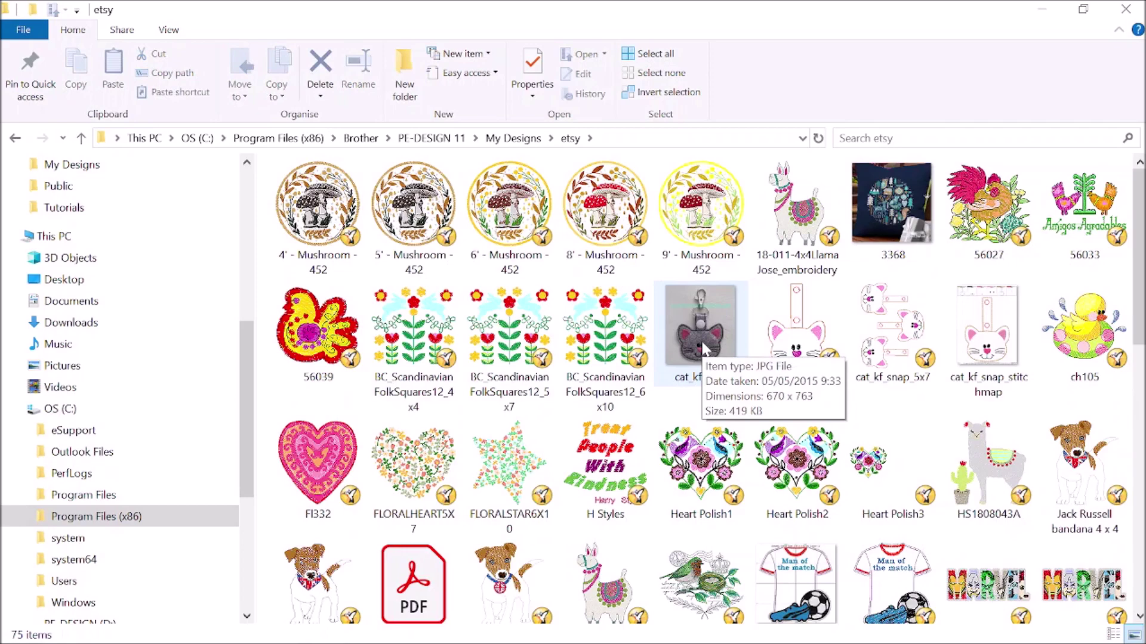
{"action": "scroll", "coordinate": [705, 349], "scroll_direction": "down", "scroll_amount": 10}
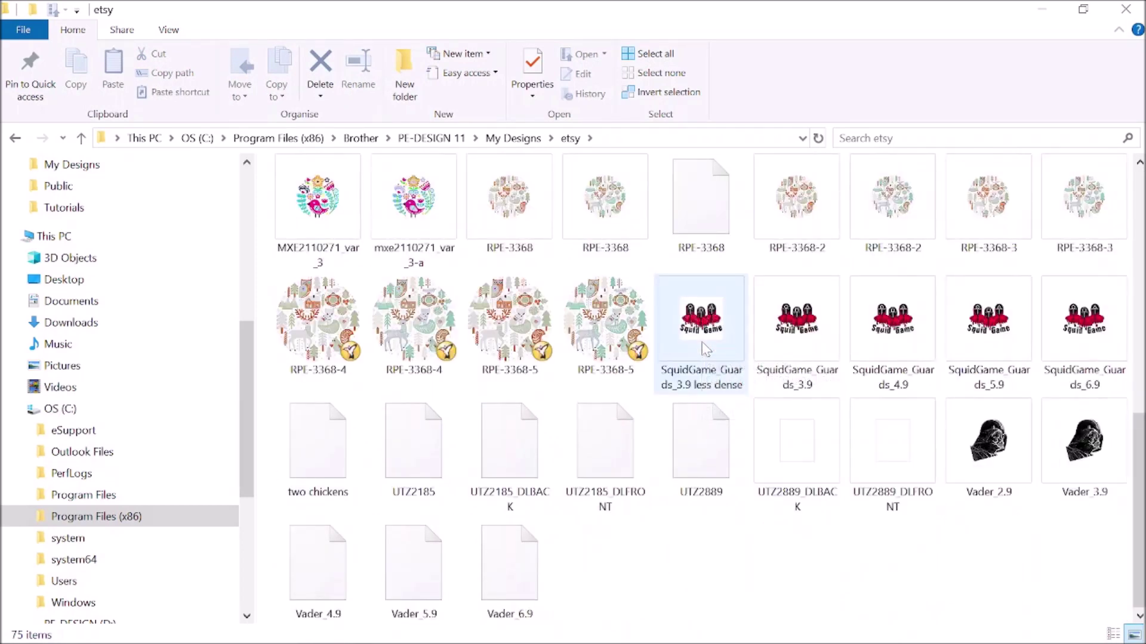
{"action": "scroll", "coordinate": [702, 346], "scroll_direction": "up", "scroll_amount": 10}
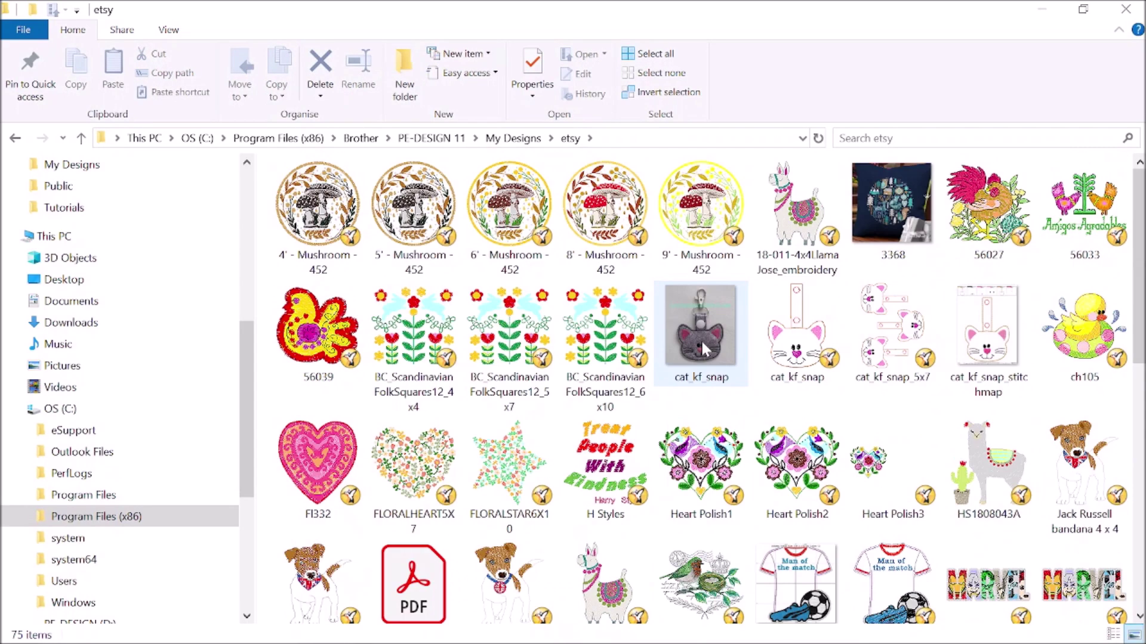
{"action": "scroll", "coordinate": [702, 346], "scroll_direction": "down", "scroll_amount": 6}
{"action": "scroll", "coordinate": [704, 349], "scroll_direction": "down", "scroll_amount": 4}
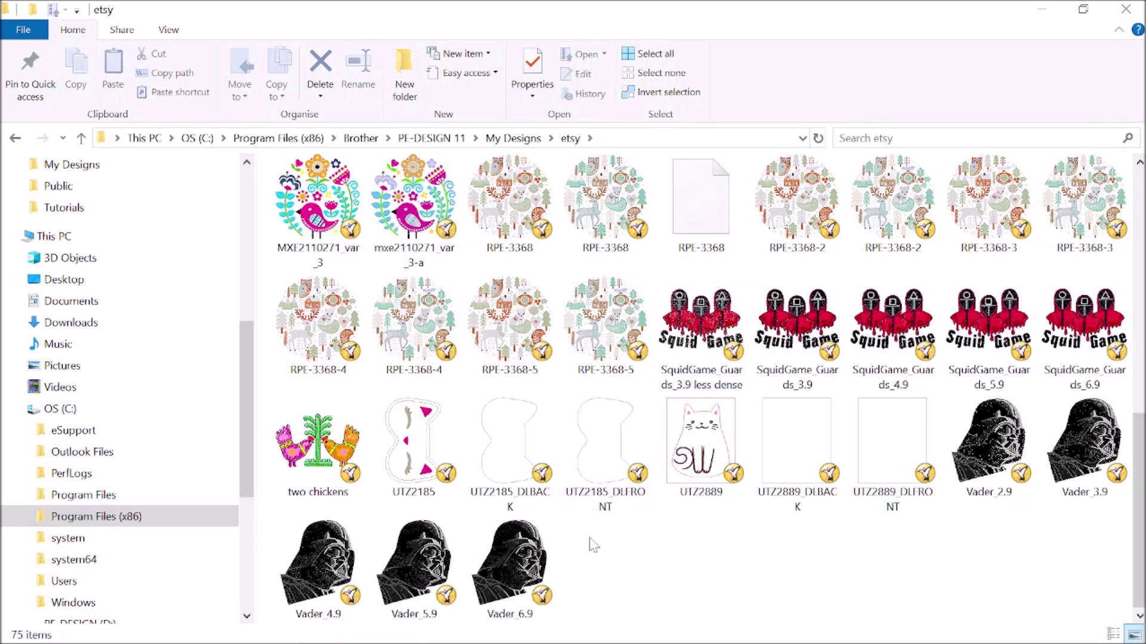
{"action": "scroll", "coordinate": [593, 544], "scroll_direction": "up", "scroll_amount": 10}
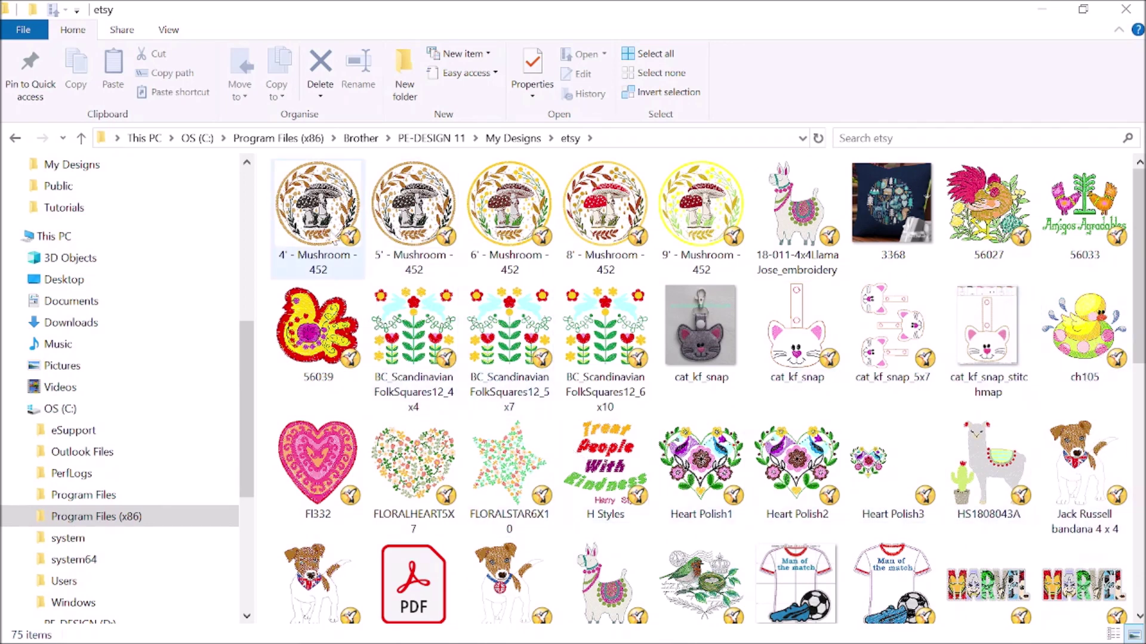
{"action": "left_click", "coordinate": [15, 141]}
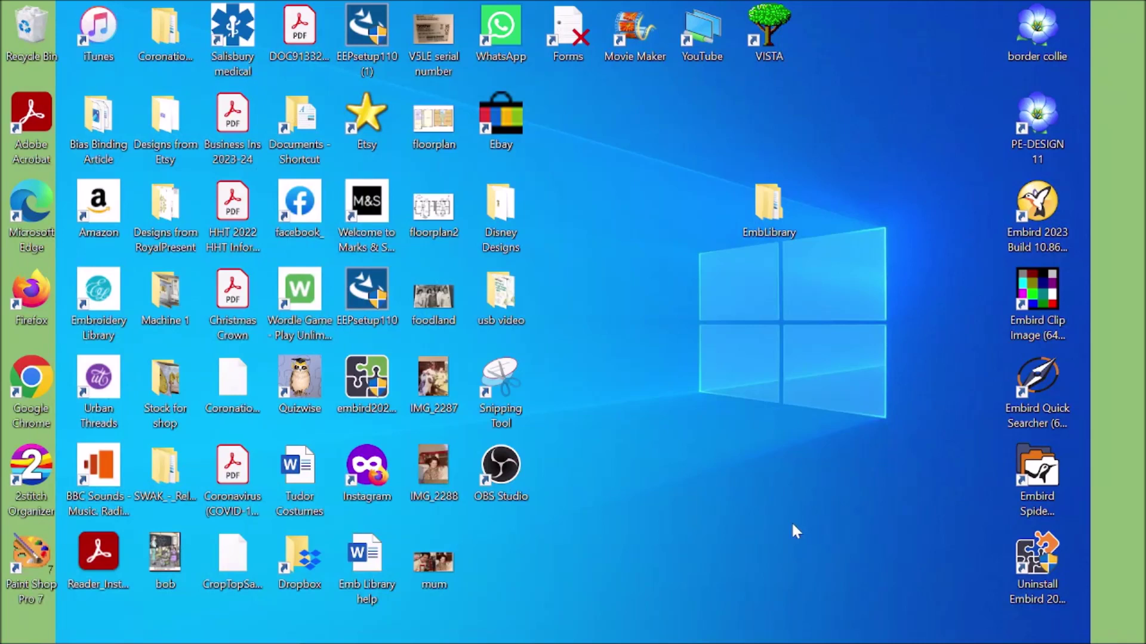
Start Embird 2023 from the desktop and go to the Program Files (x86) folder on drive C in its file browser.
{"action": "double_click", "coordinate": [1029, 214]}
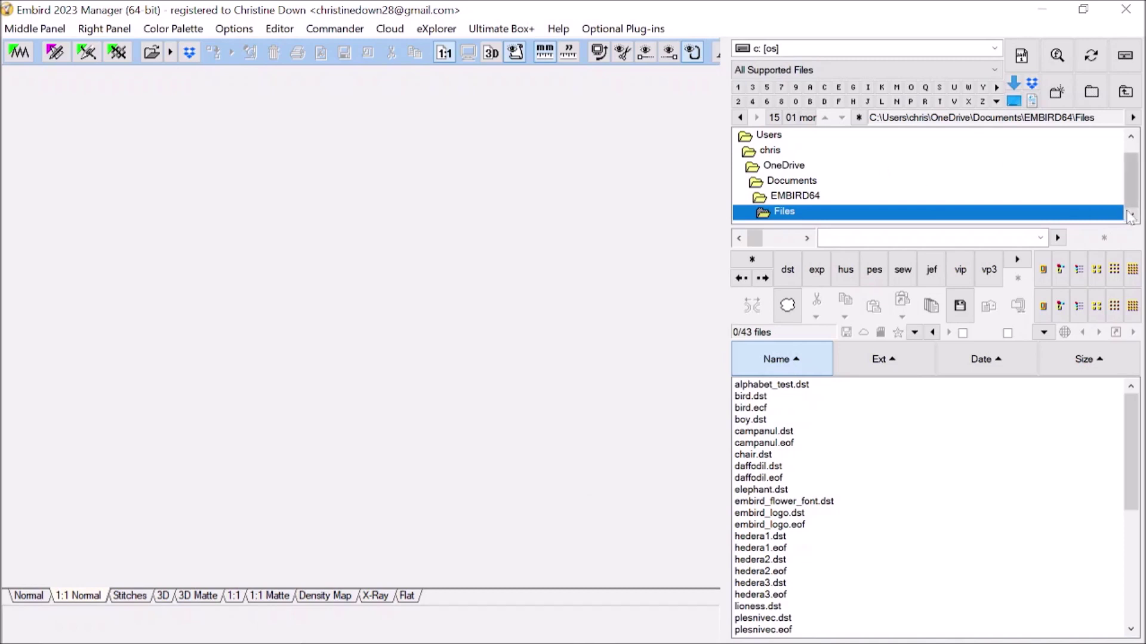
{"action": "left_click", "coordinate": [1131, 136]}
{"action": "left_click", "coordinate": [826, 135]}
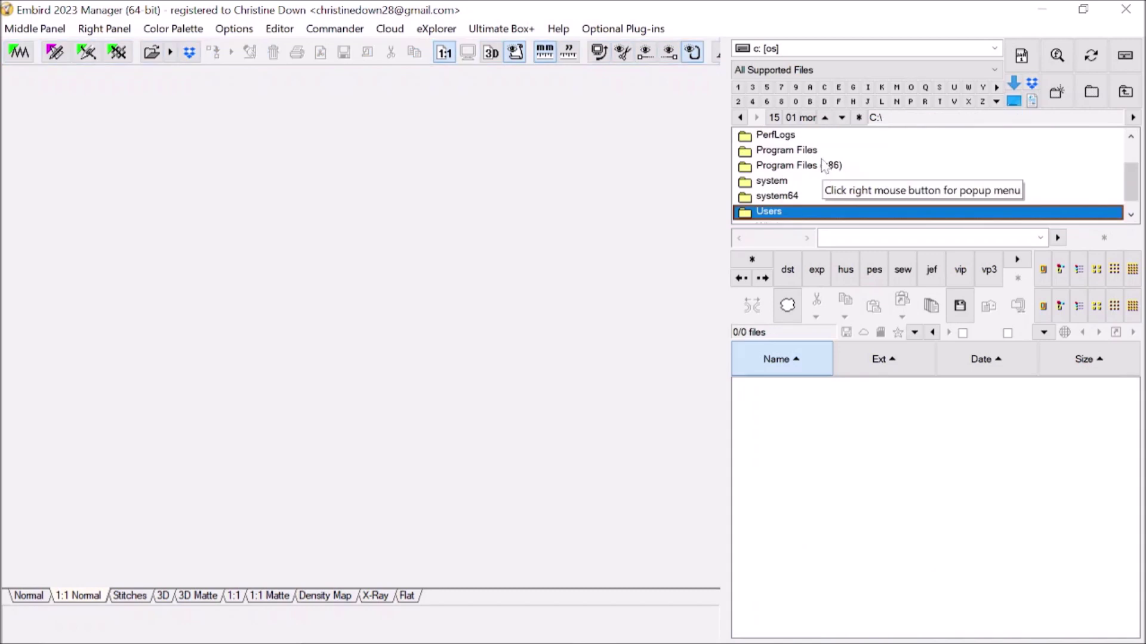
{"action": "left_click", "coordinate": [1126, 92]}
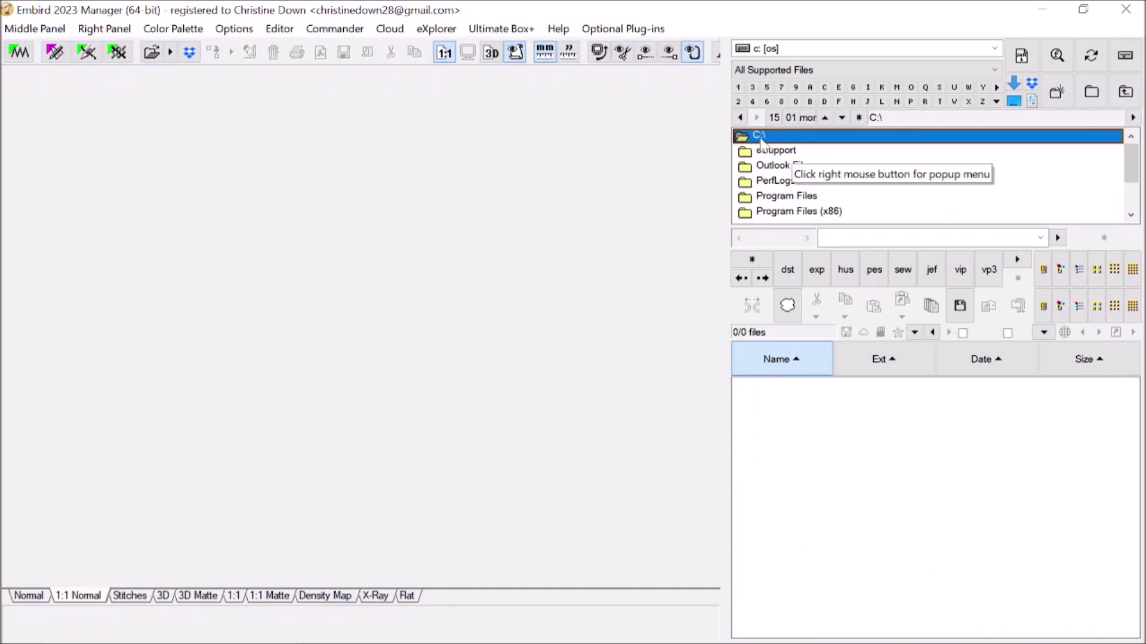
{"action": "double_click", "coordinate": [826, 213]}
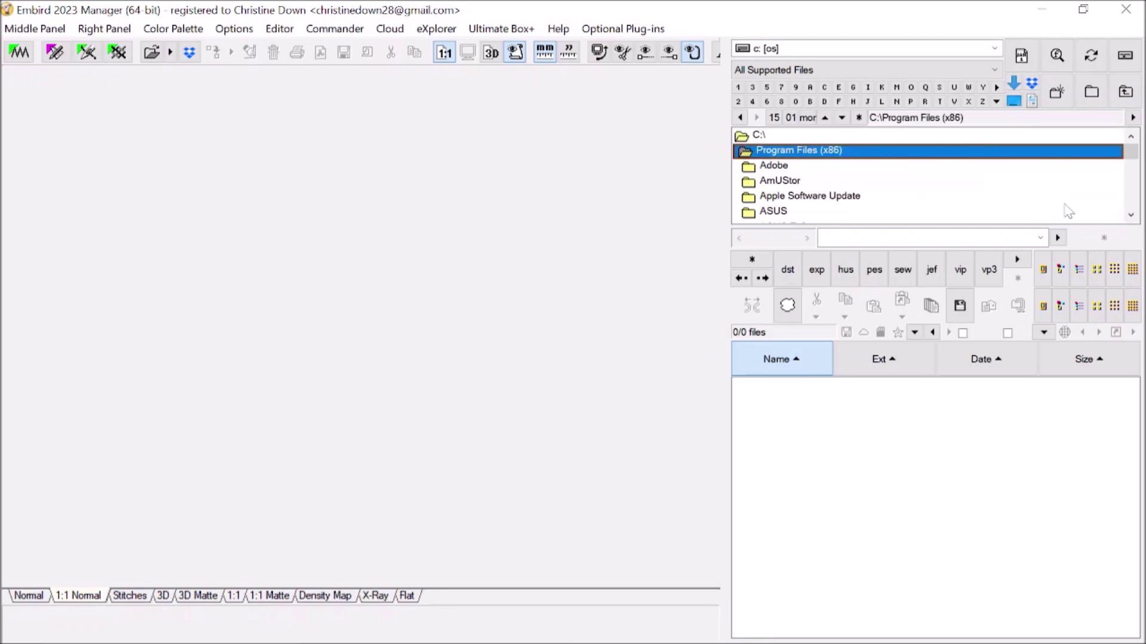
Go to the My Designs folder inside Brother > PE-DESIGN 11.
{"action": "left_click", "coordinate": [1131, 216]}
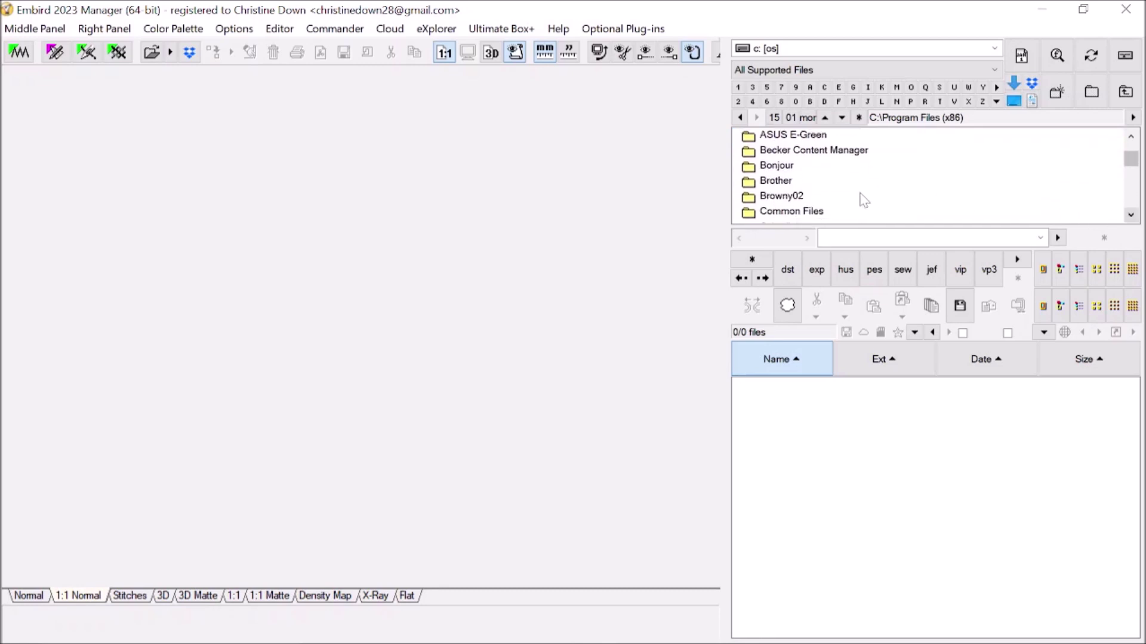
{"action": "double_click", "coordinate": [781, 182]}
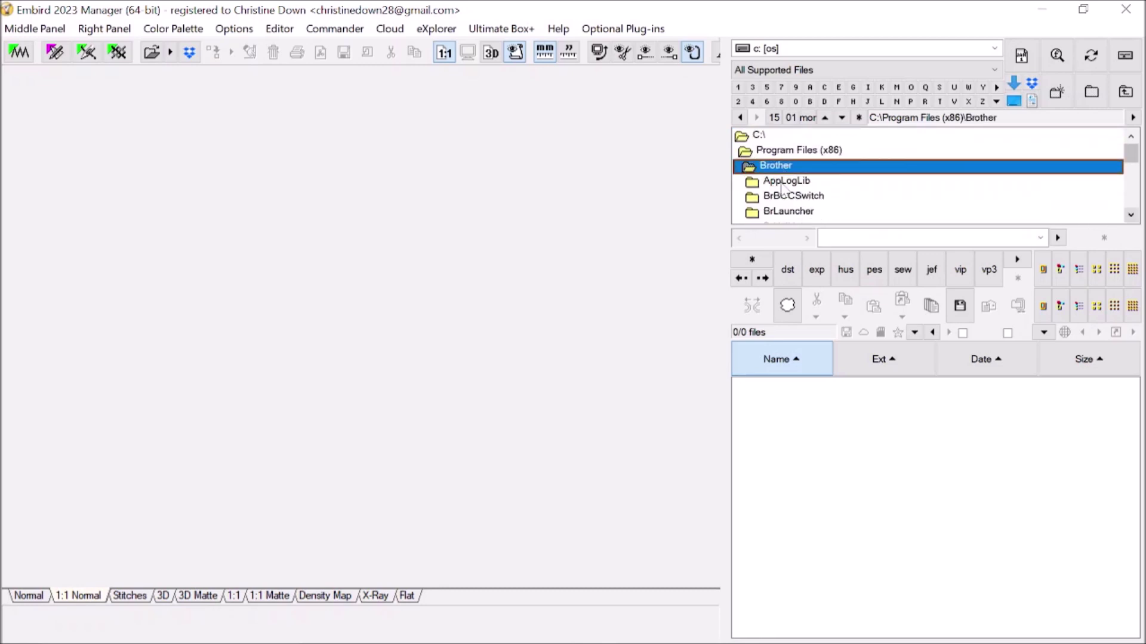
{"action": "left_click", "coordinate": [1131, 215]}
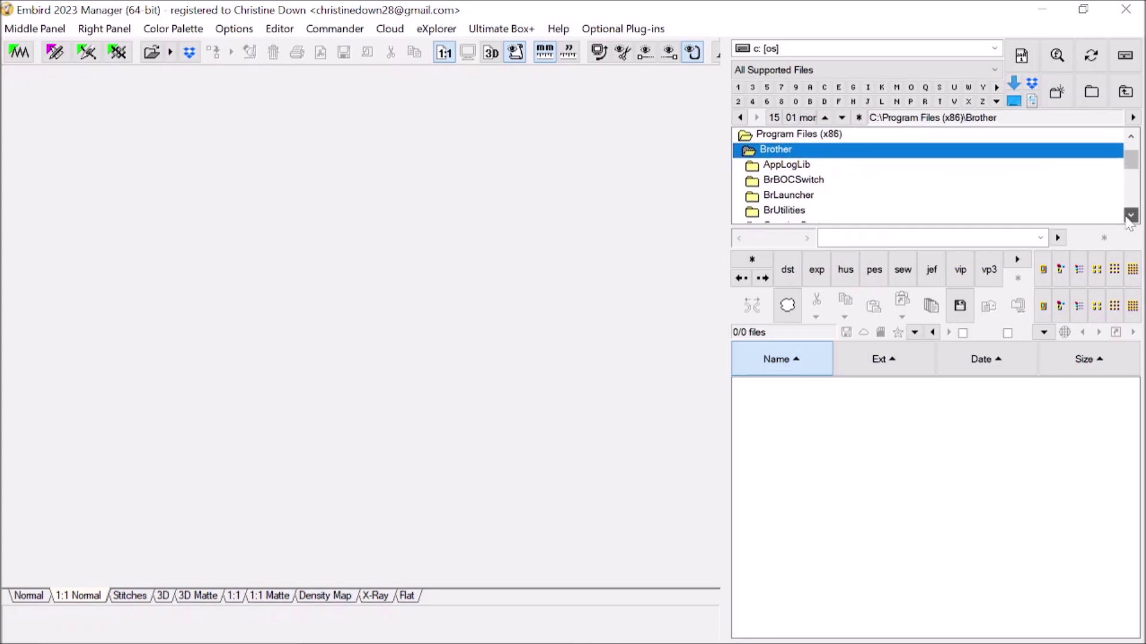
{"action": "left_click", "coordinate": [889, 210]}
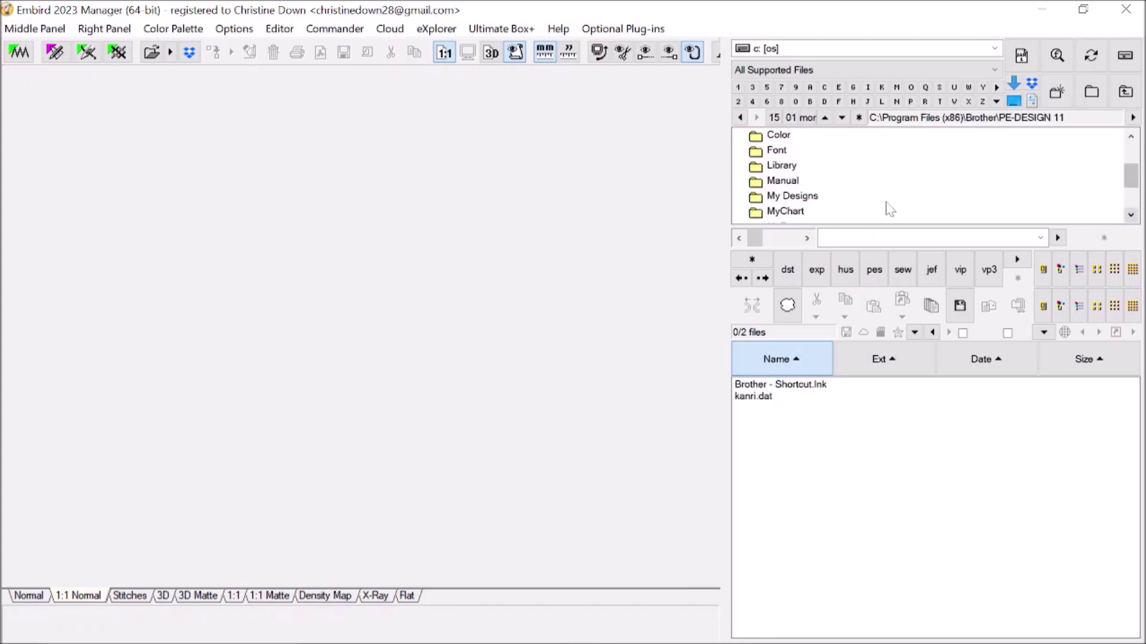
{"action": "left_click", "coordinate": [788, 202]}
{"action": "double_click", "coordinate": [788, 201]}
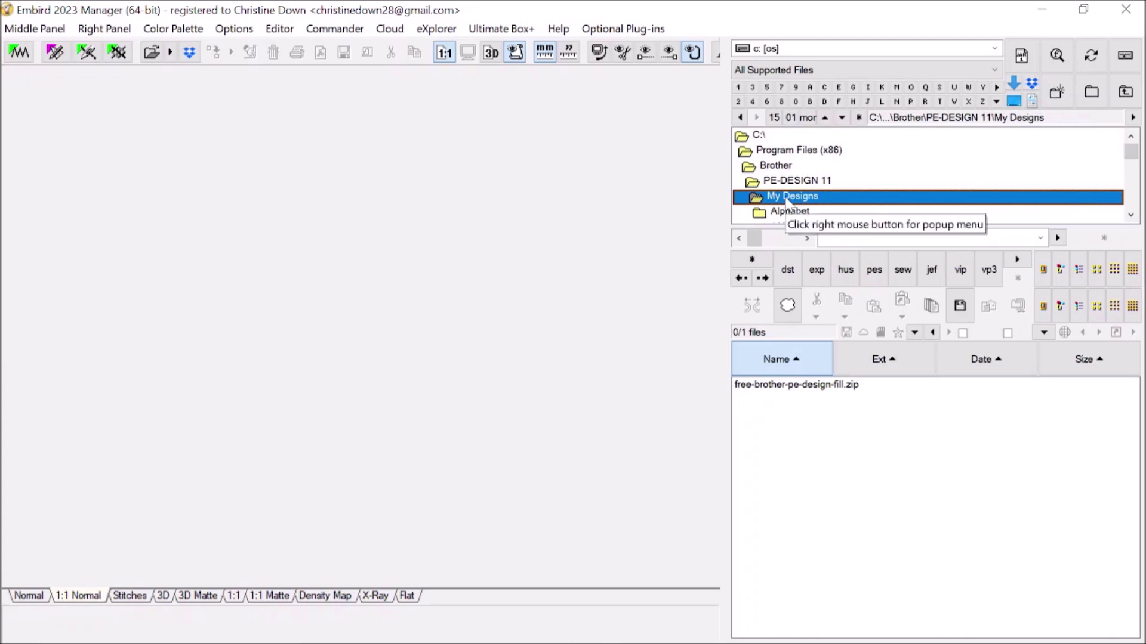
Find the Emb Library folder within My Designs and list its design files.
{"action": "left_click", "coordinate": [1131, 215]}
{"action": "left_click", "coordinate": [1131, 216]}
{"action": "left_click", "coordinate": [1131, 216]}
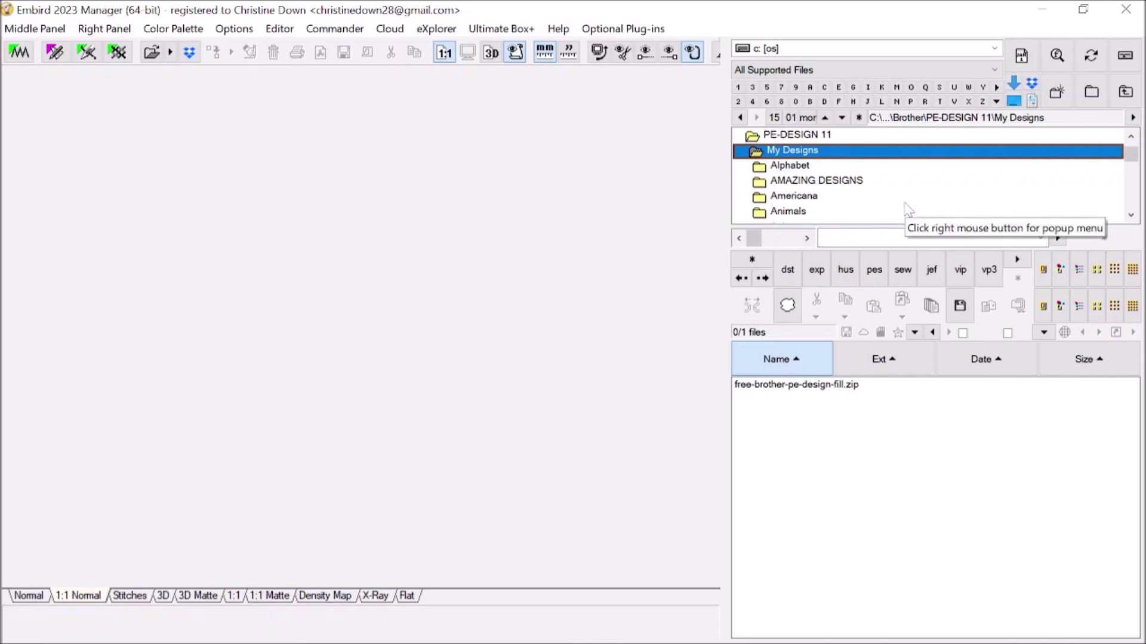
{"action": "scroll", "coordinate": [782, 182], "scroll_direction": "down", "scroll_amount": 3}
{"action": "left_click", "coordinate": [788, 167]}
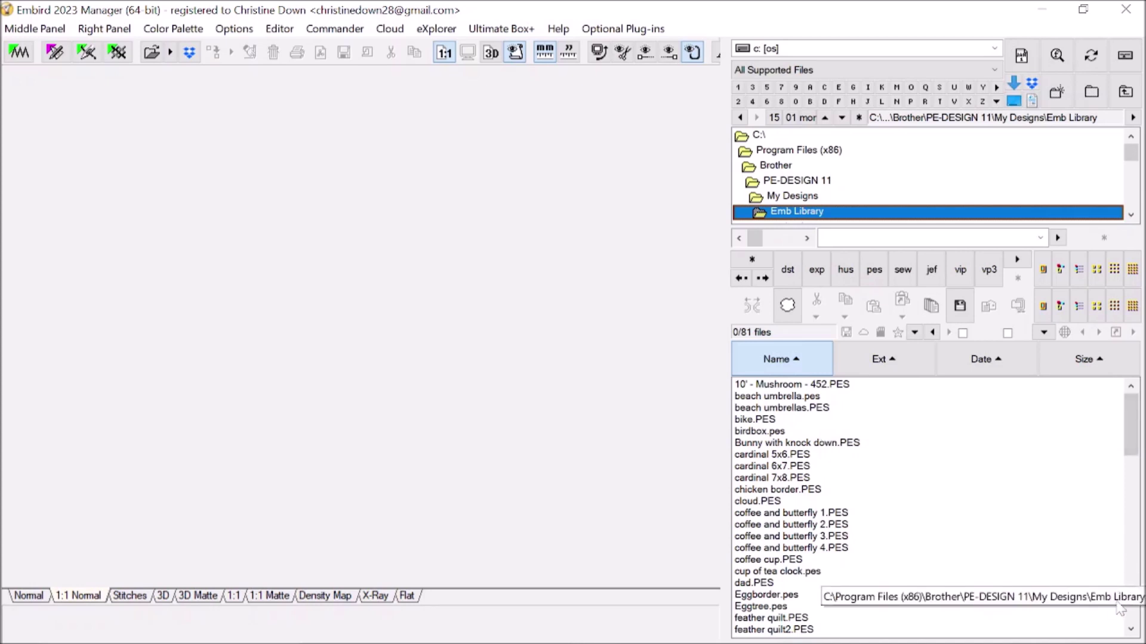
Find mum.PES in the Emb Library file list and display its design preview.
{"action": "left_click", "coordinate": [1131, 629]}
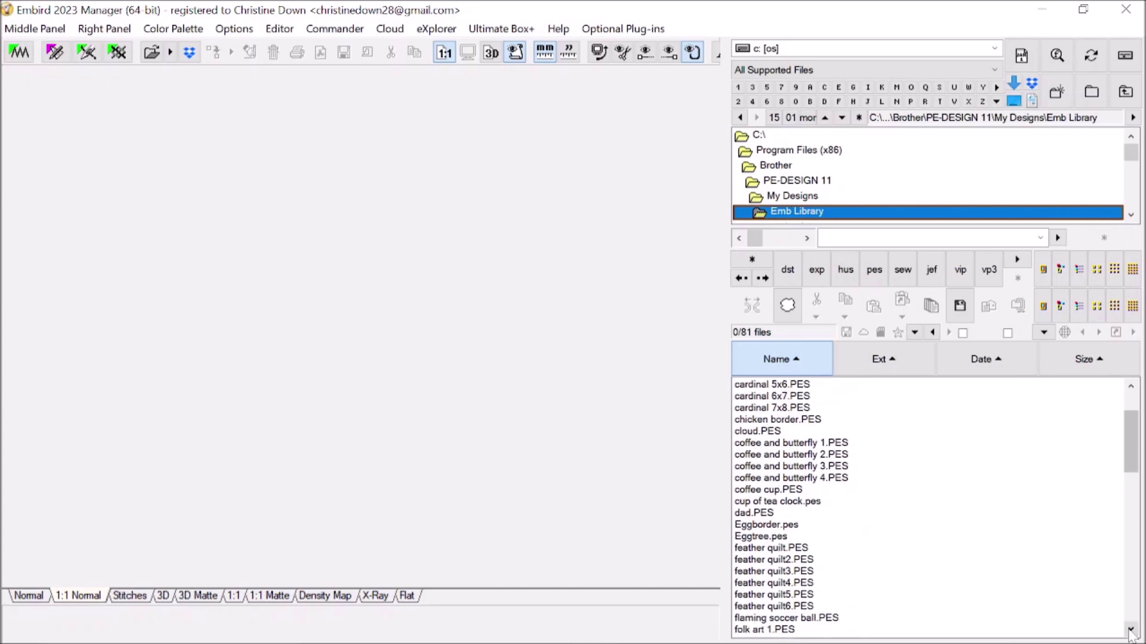
{"action": "left_click", "coordinate": [1131, 629]}
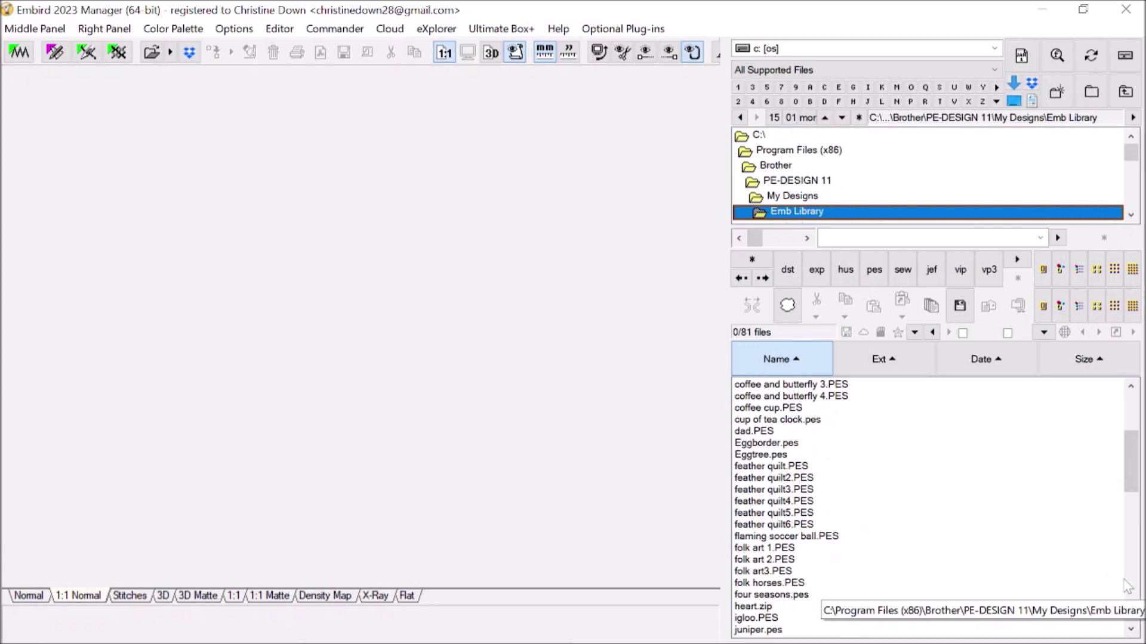
{"action": "left_click", "coordinate": [1131, 630]}
{"action": "left_click", "coordinate": [1130, 630]}
{"action": "left_click", "coordinate": [1131, 629]}
{"action": "left_click", "coordinate": [1131, 629]}
{"action": "left_click", "coordinate": [1131, 630]}
{"action": "left_click", "coordinate": [1131, 630]}
{"action": "left_click", "coordinate": [1131, 630]}
{"action": "left_click", "coordinate": [1131, 629]}
{"action": "left_click", "coordinate": [1131, 629]}
{"action": "left_click", "coordinate": [1130, 629]}
{"action": "left_click", "coordinate": [1131, 629]}
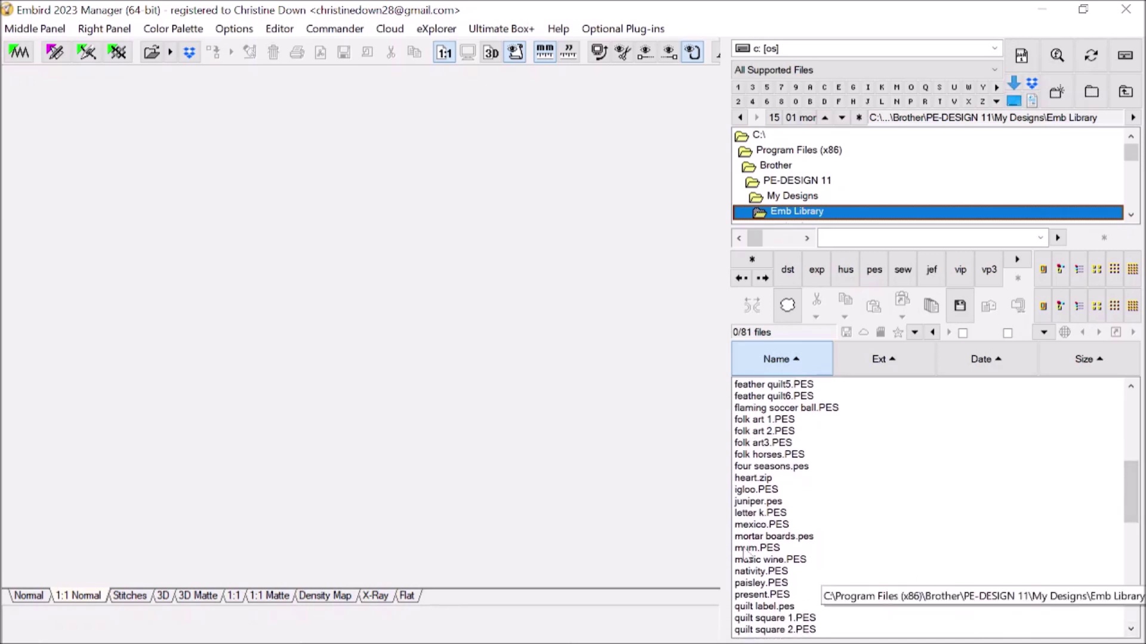
{"action": "left_click", "coordinate": [745, 549]}
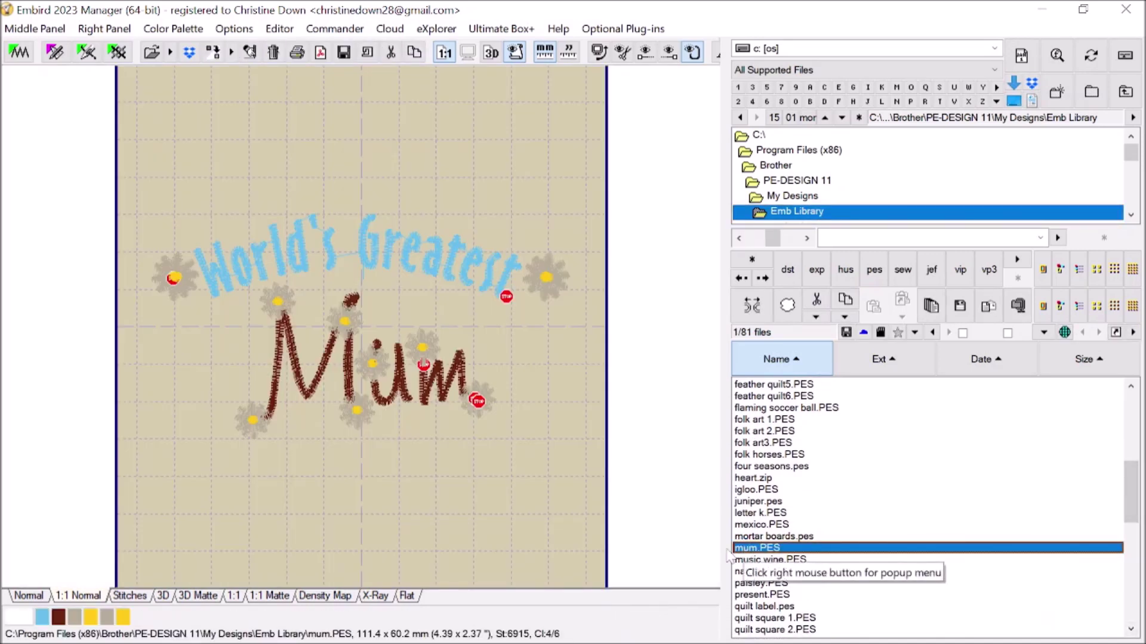
Check the mum.PES file information and open the design in Embird Editor.
{"action": "mouse_move", "coordinate": [469, 444]}
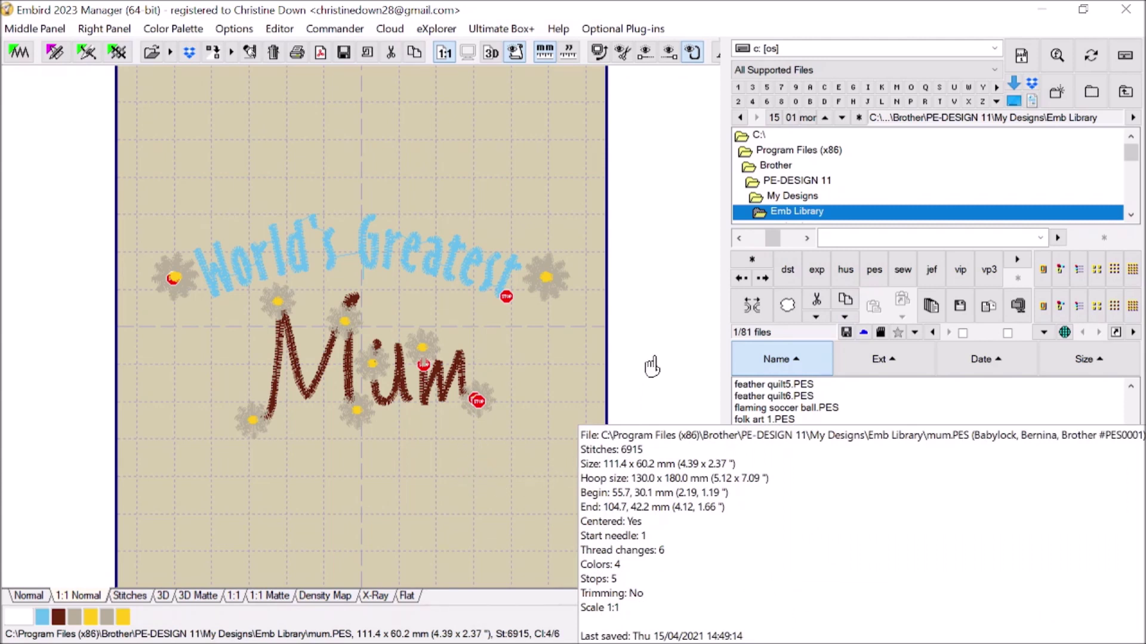
{"action": "mouse_move", "coordinate": [652, 365]}
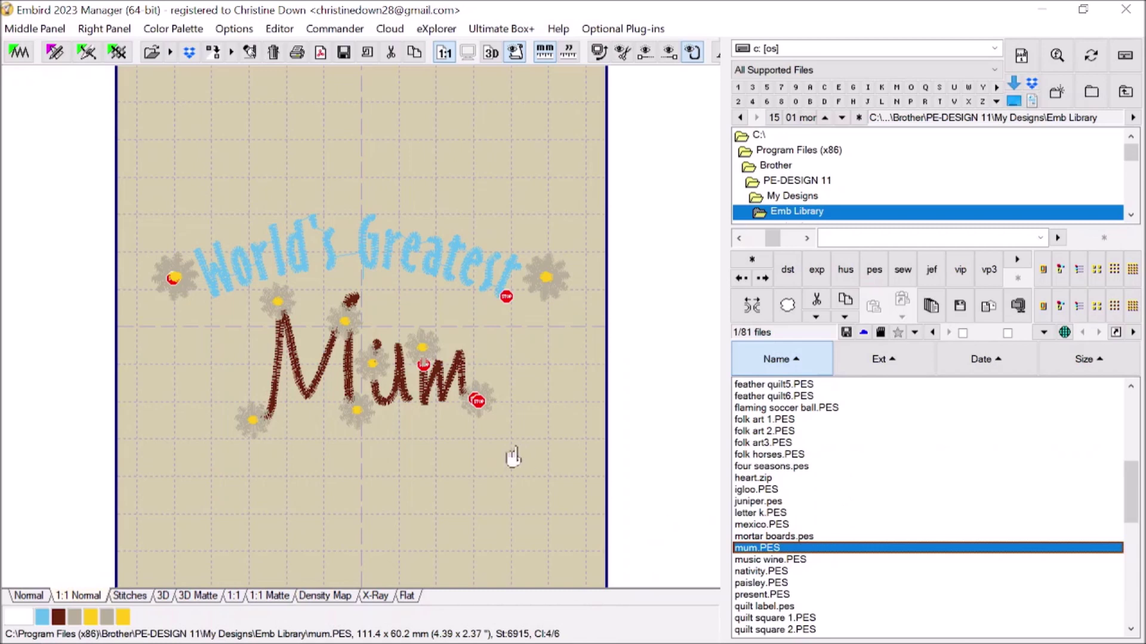
{"action": "mouse_move", "coordinate": [343, 532]}
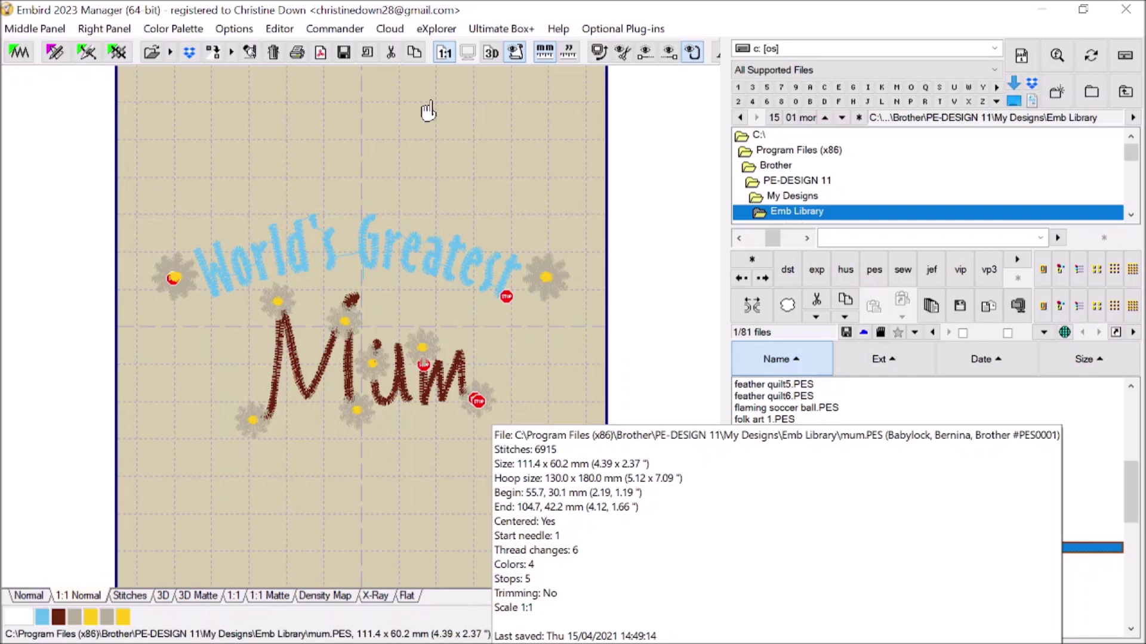
{"action": "left_click", "coordinate": [279, 29]}
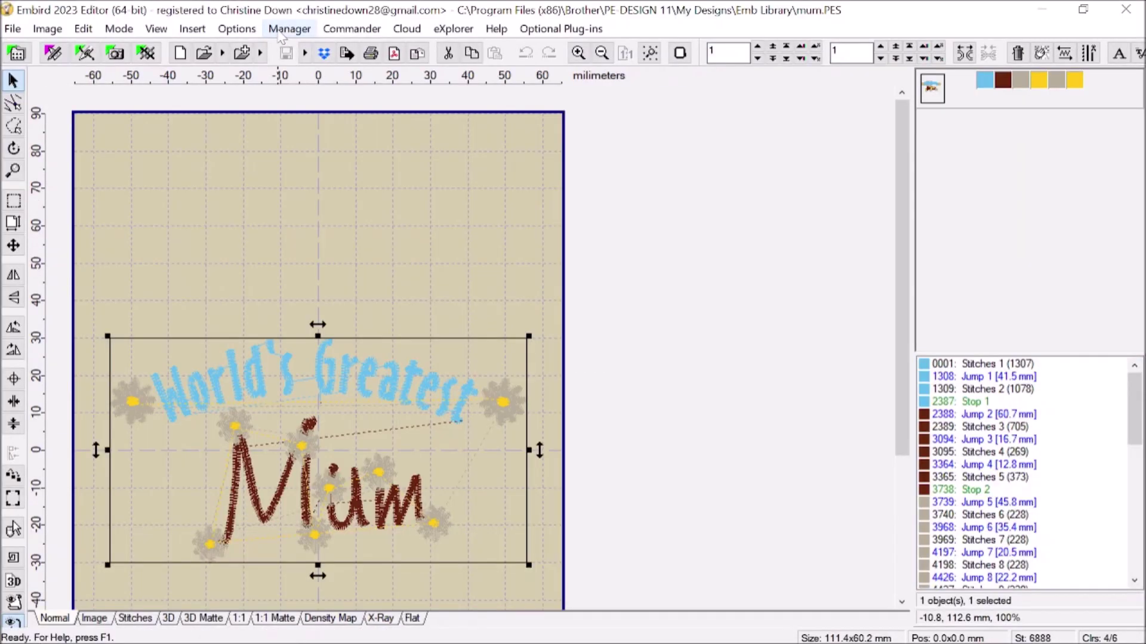
Save a copy of the mum design as a PES file on USB Drive (F:), using the hoop-size-dependent format version.
{"action": "left_click", "coordinate": [12, 30]}
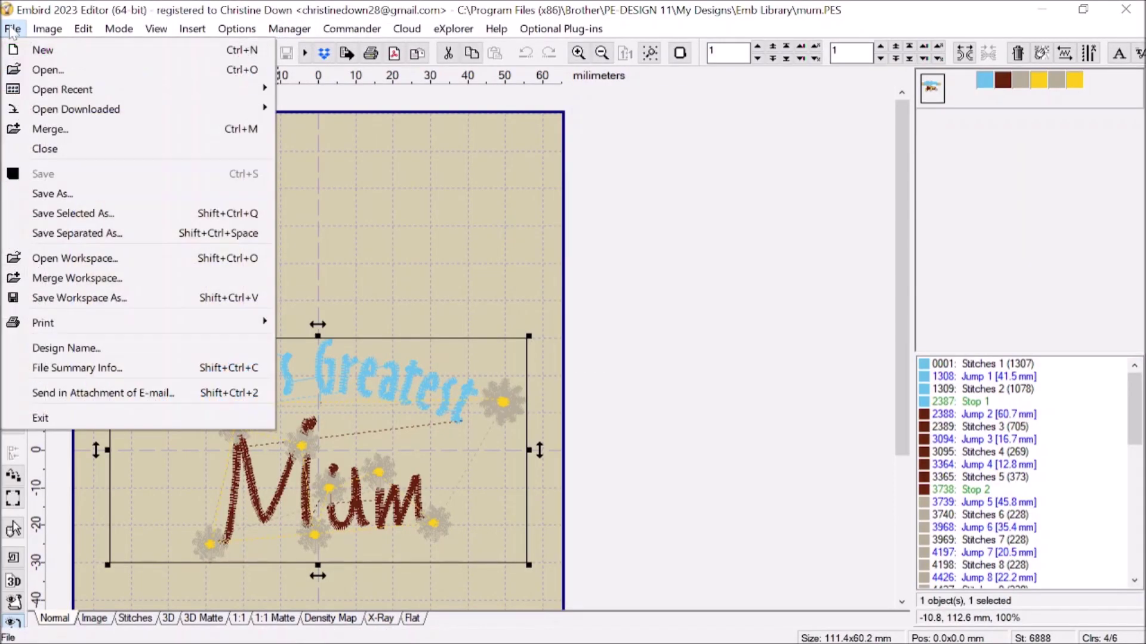
{"action": "left_click", "coordinate": [65, 194]}
{"action": "key", "text": "Return"}
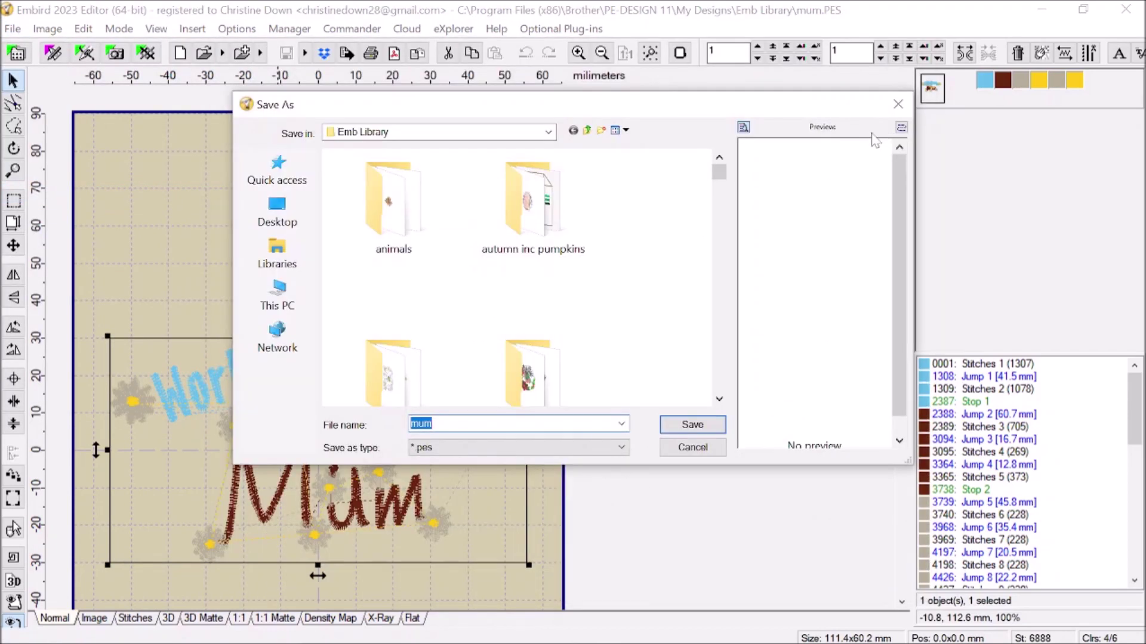
{"action": "left_click", "coordinate": [548, 132]}
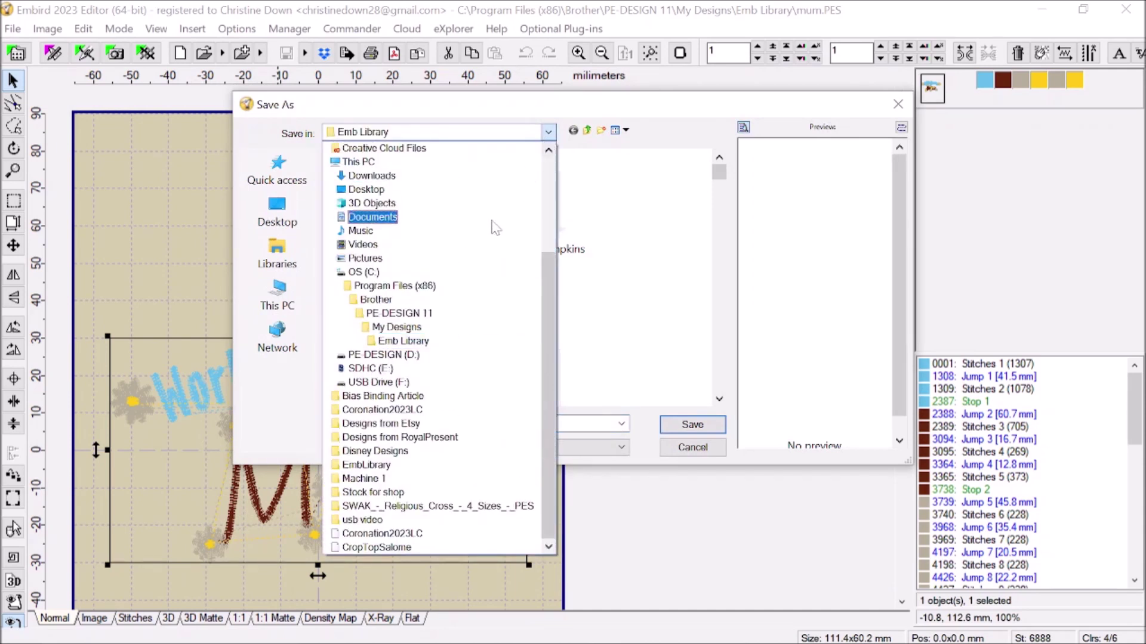
{"action": "left_click", "coordinate": [419, 382]}
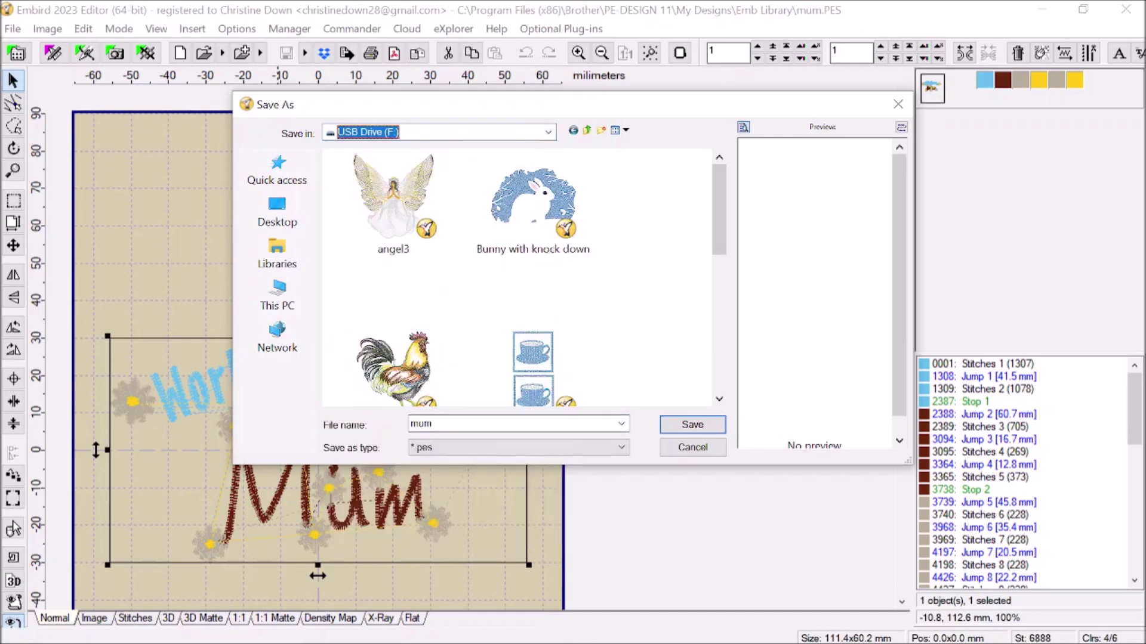
{"action": "left_click", "coordinate": [694, 429]}
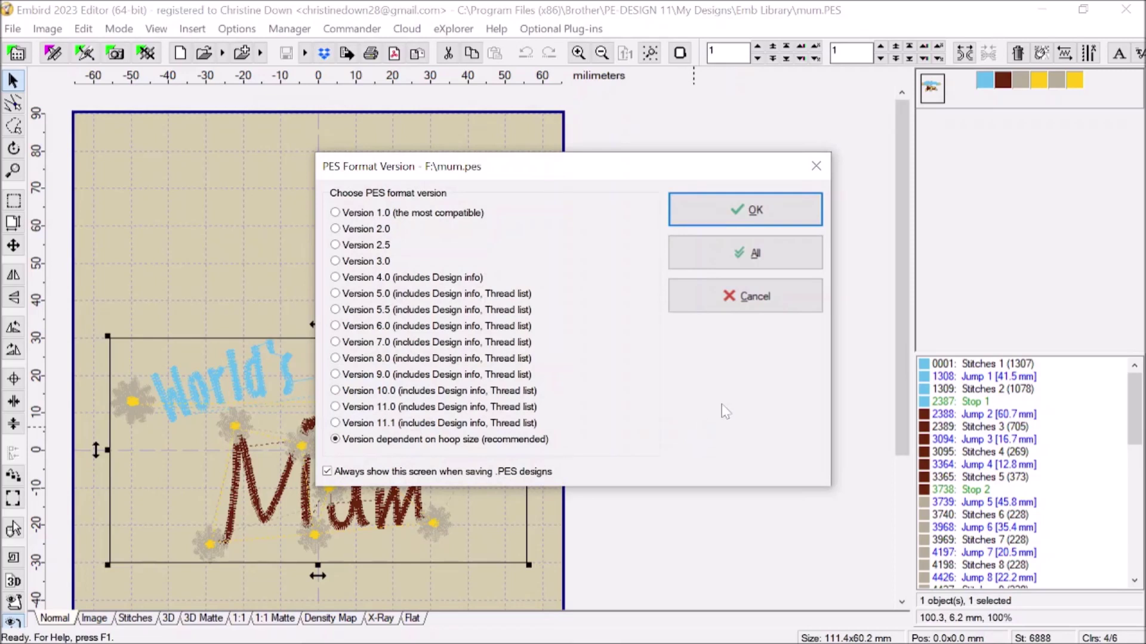
{"action": "left_click", "coordinate": [755, 210]}
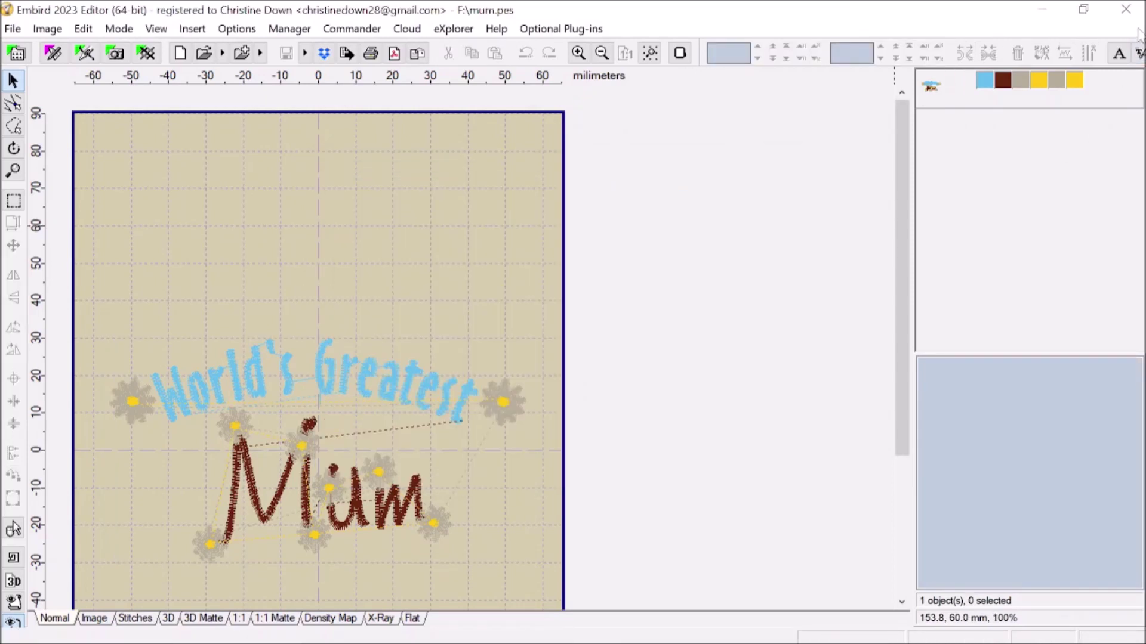
Close the editor, go to USB Drive (F:) in File Explorer and open the saved mum design in Embird.
{"action": "left_click", "coordinate": [1125, 9]}
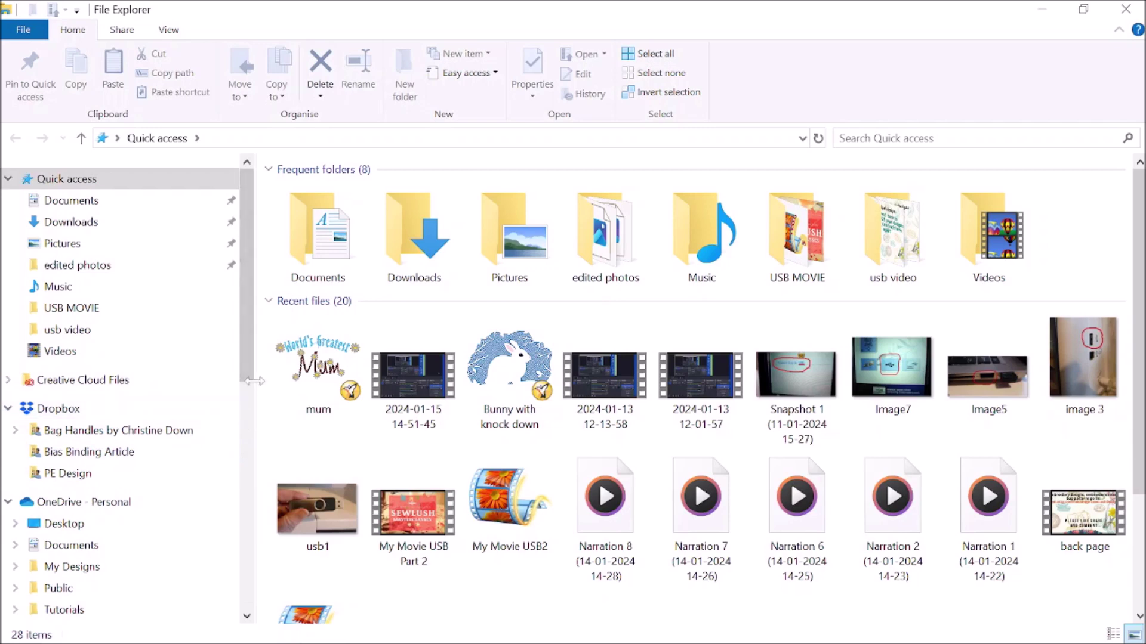
{"action": "left_click_drag", "start_coordinate": [253, 382], "coordinate": [251, 486]}
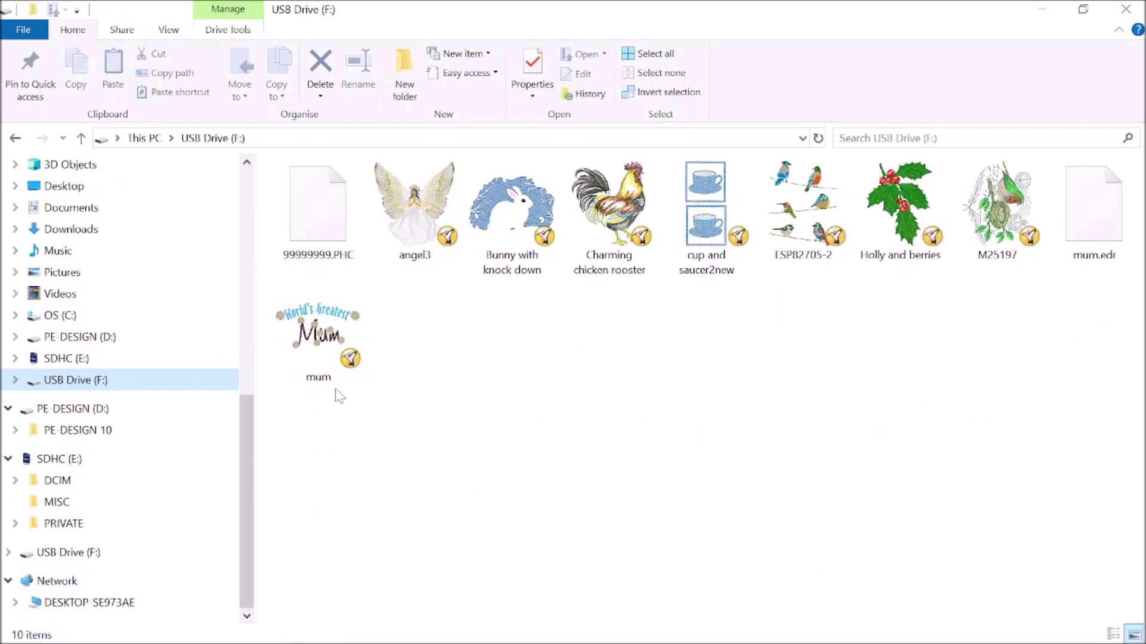
{"action": "left_click", "coordinate": [315, 356]}
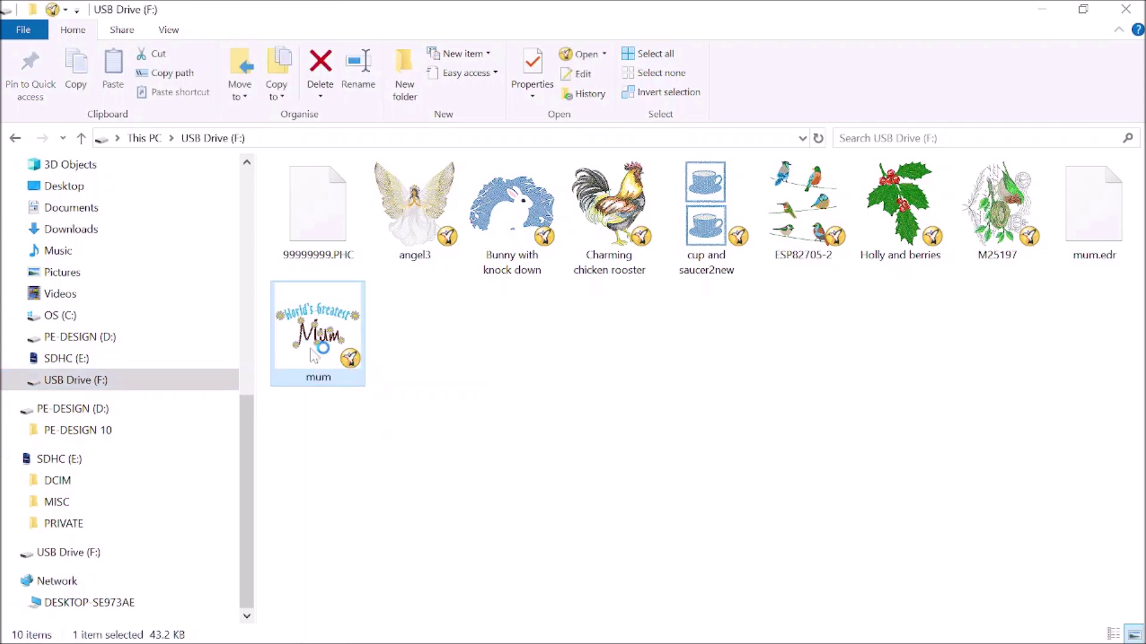
{"action": "double_click", "coordinate": [315, 356]}
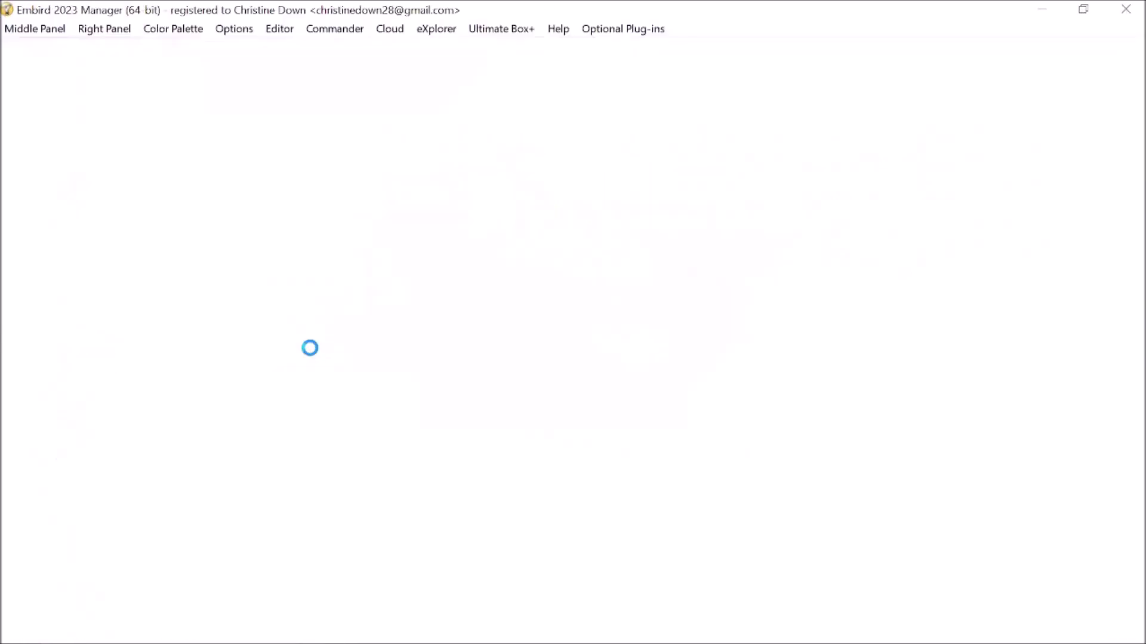